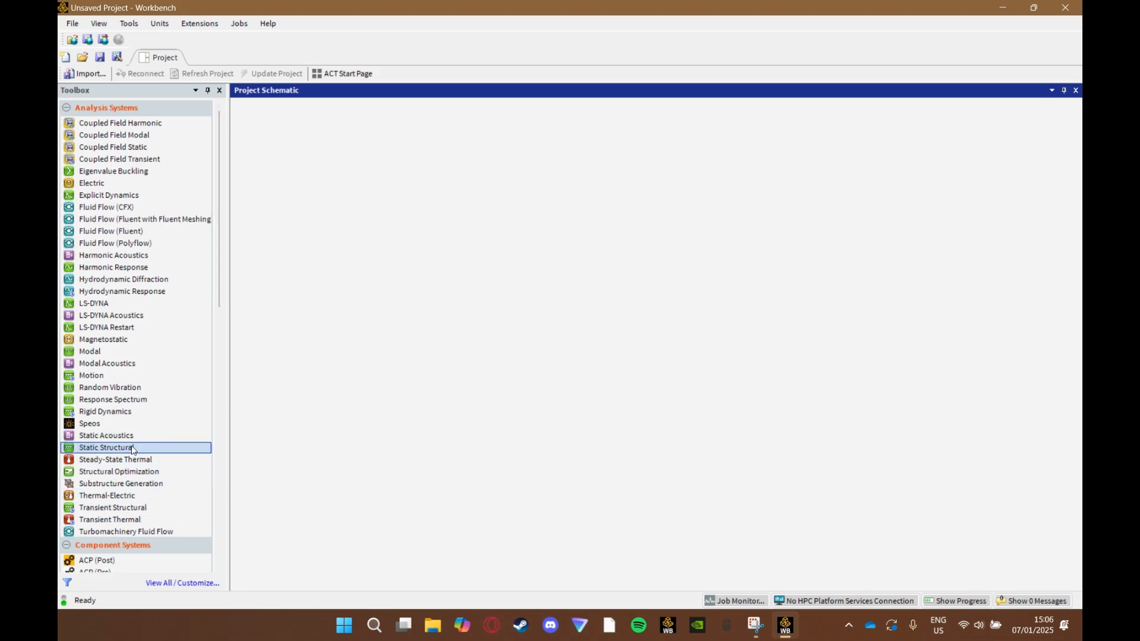
- Add a Static Structural analysis system to the project and open its Engineering Data for editing
drag(142, 447, 308, 188)
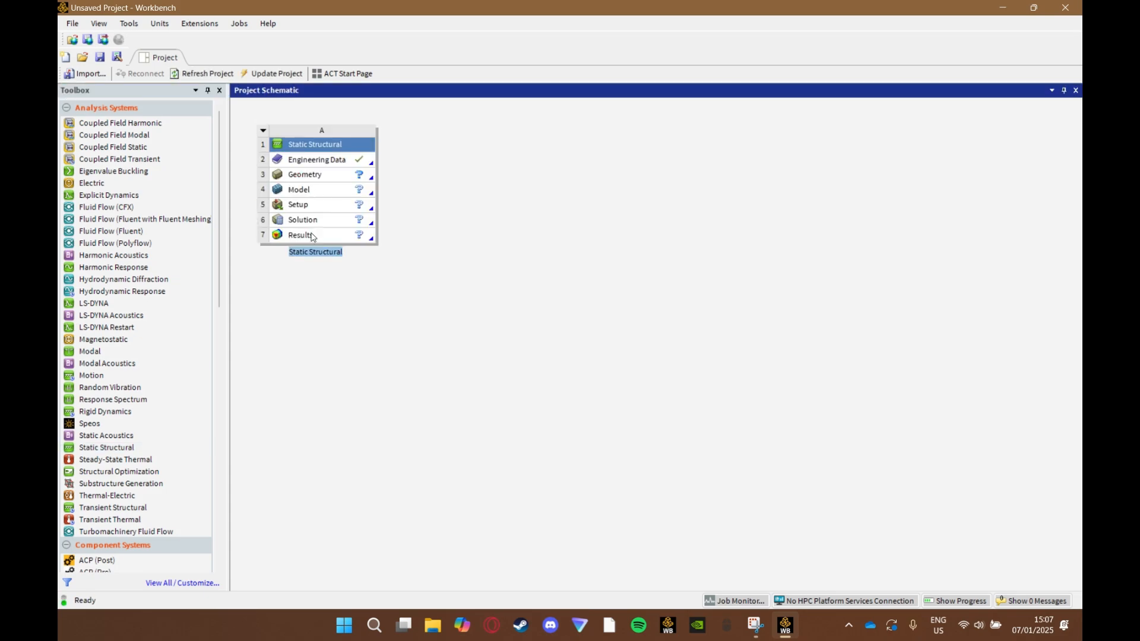
right_click(364, 162)
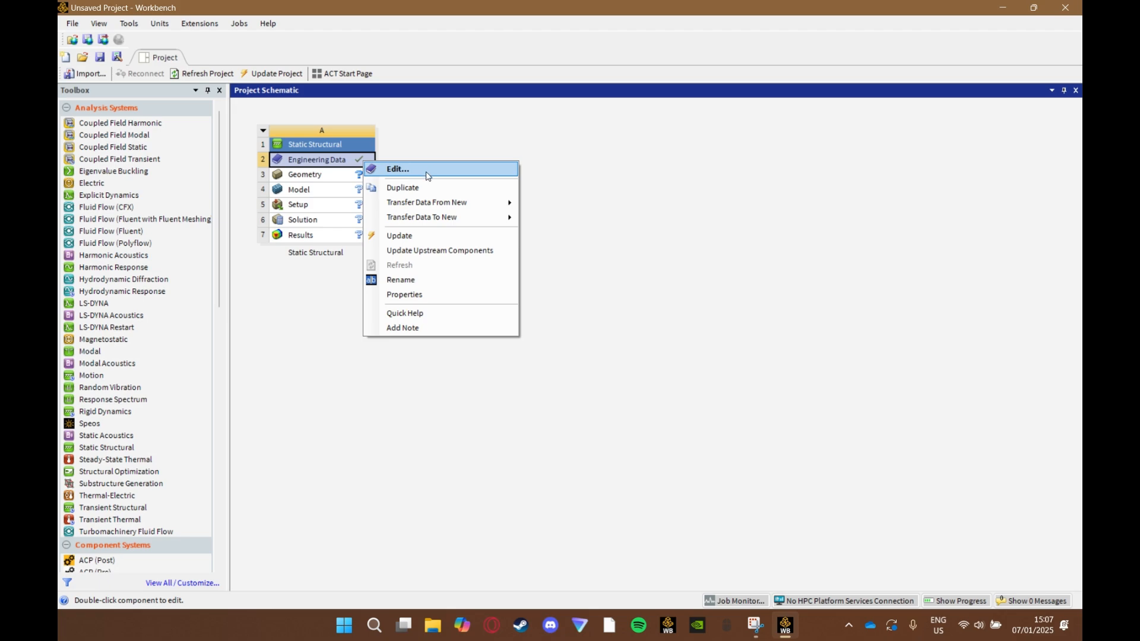
click(426, 175)
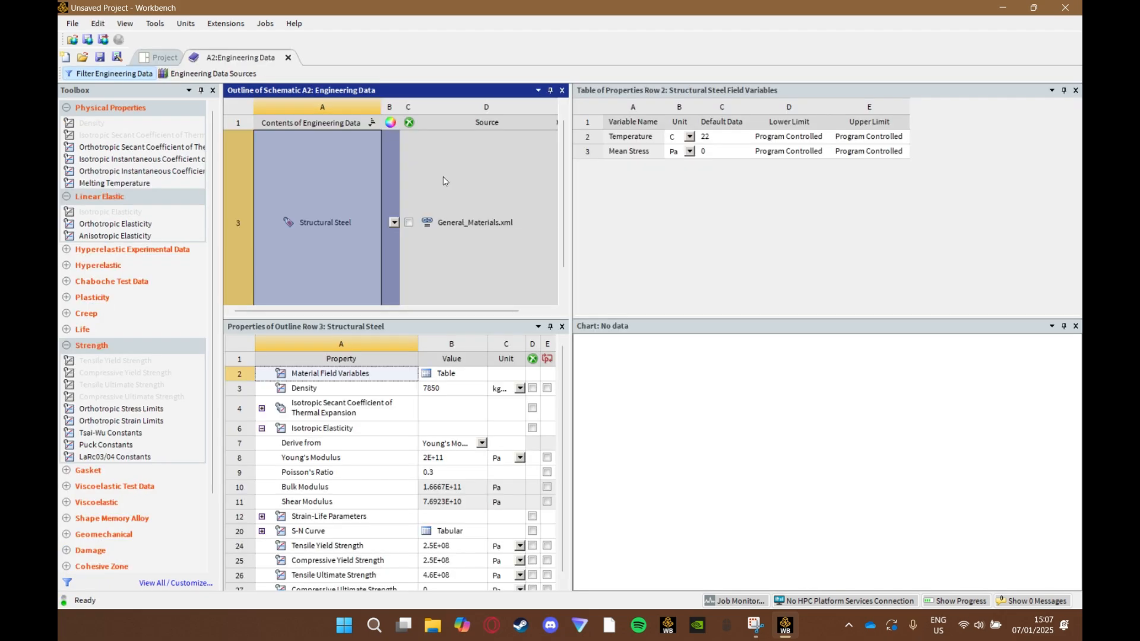
- Close the extra property and chart panes and open the Granta Materials library among the engineering data sources
click(1075, 90)
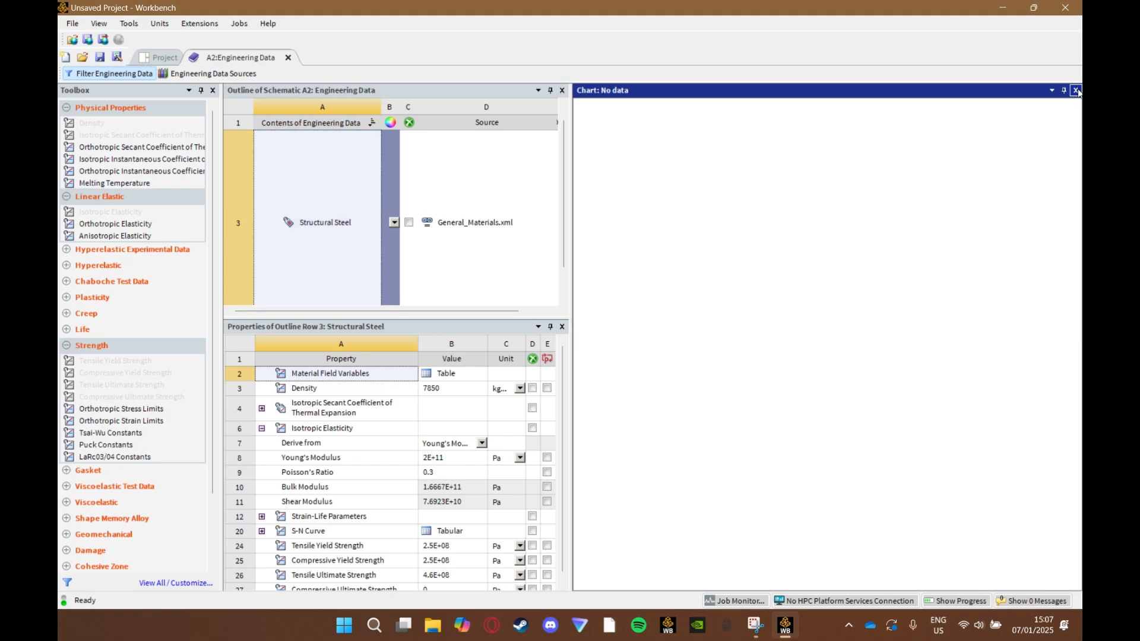
click(1075, 90)
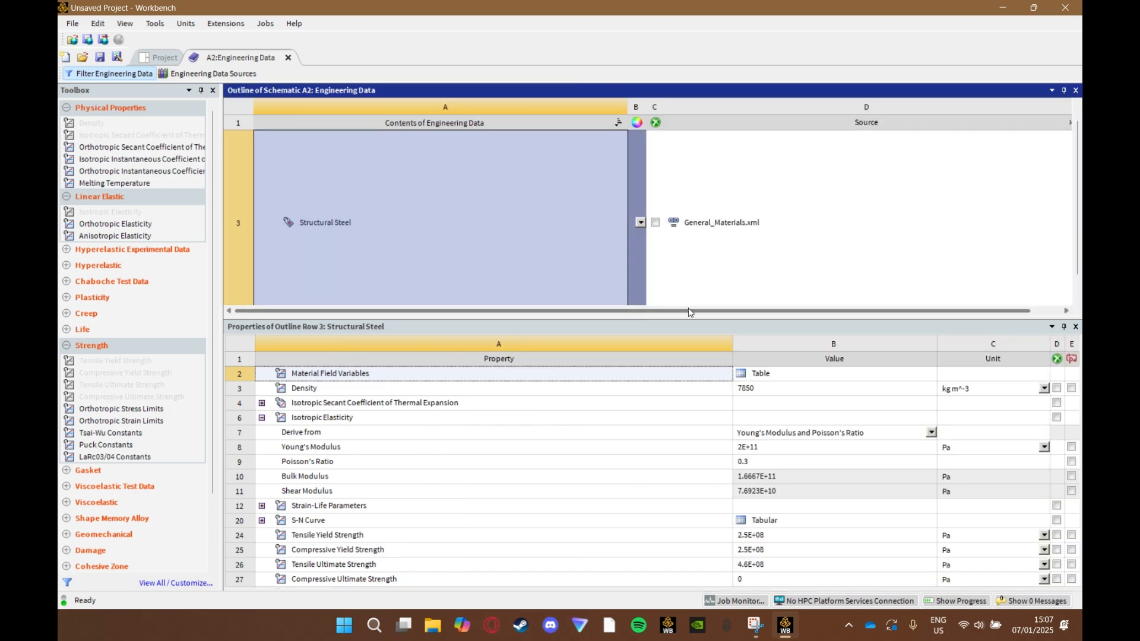
click(214, 73)
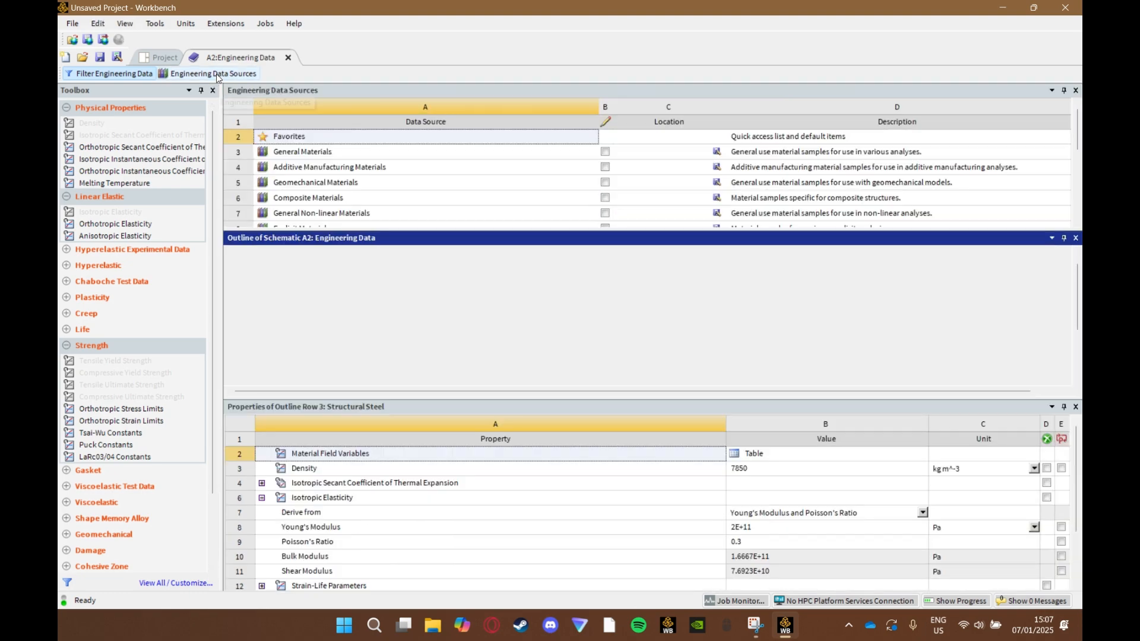
scroll(348, 160, down, 5)
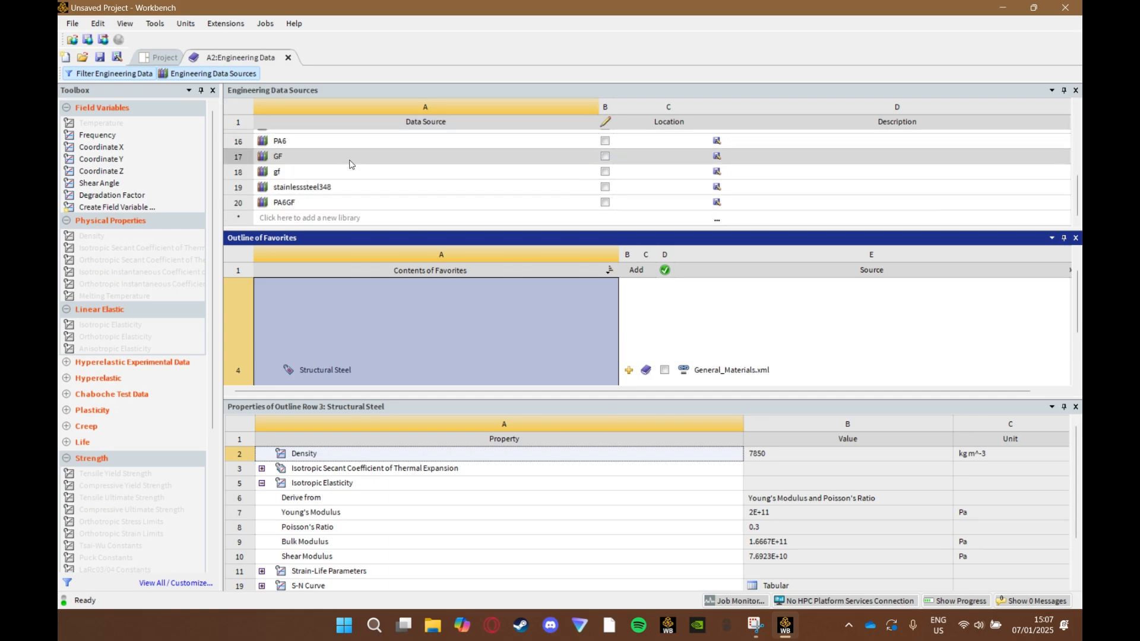
scroll(320, 169, up, 5)
scroll(308, 178, down, 4)
scroll(315, 181, up, 1)
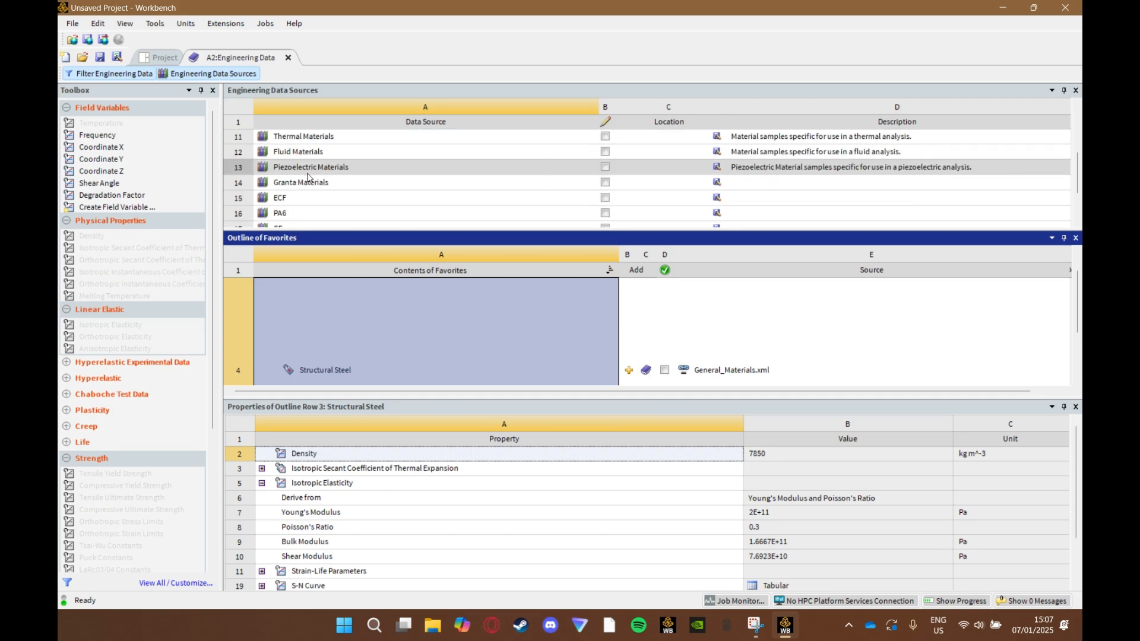
click(317, 184)
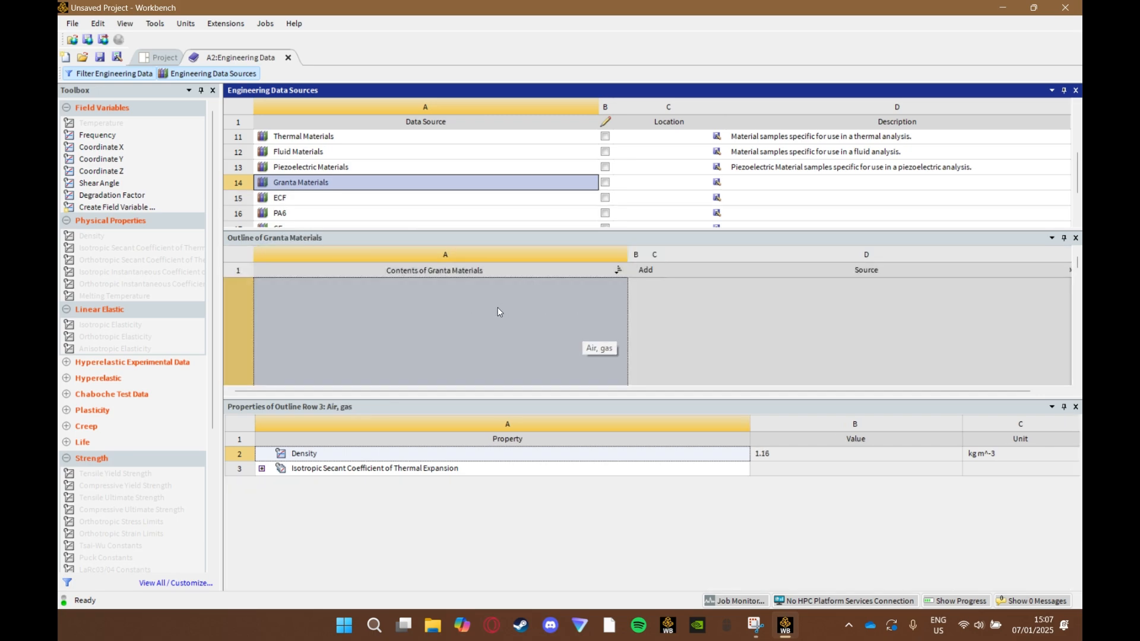
- Browse through the Granta Materials list to examine the available materials and their properties
click(612, 322)
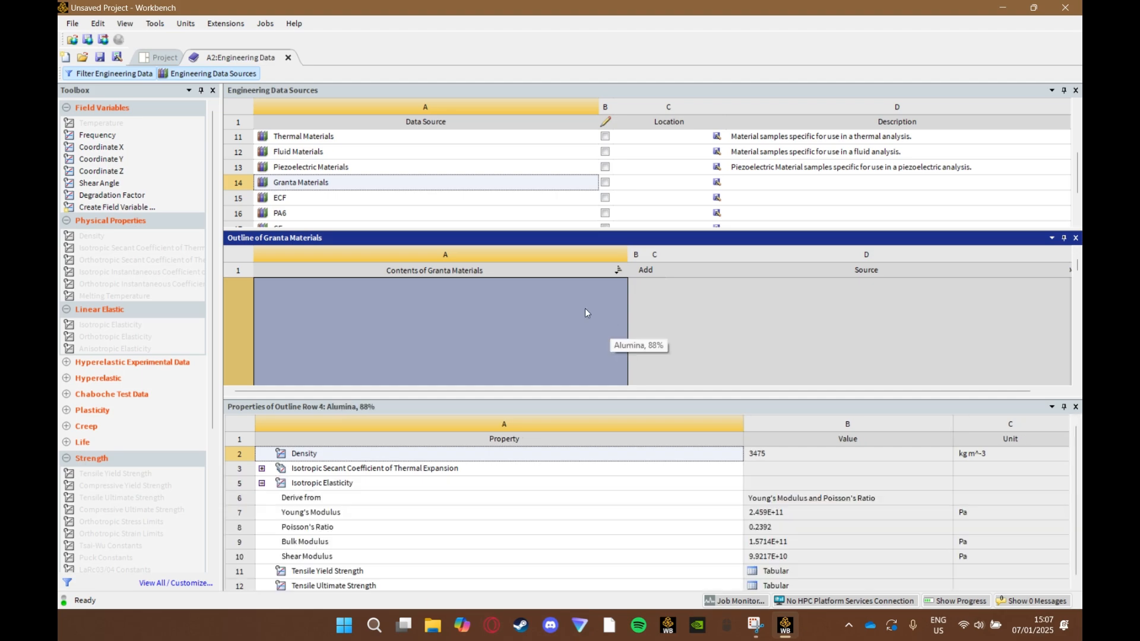
drag(709, 400, 607, 457)
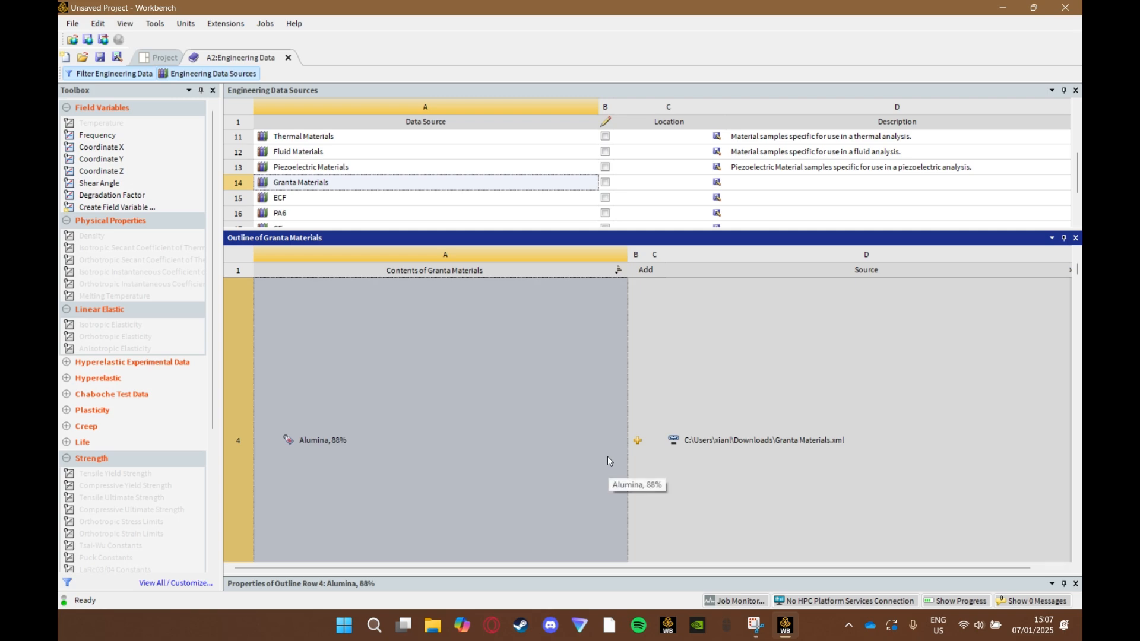
scroll(607, 456, down, 1)
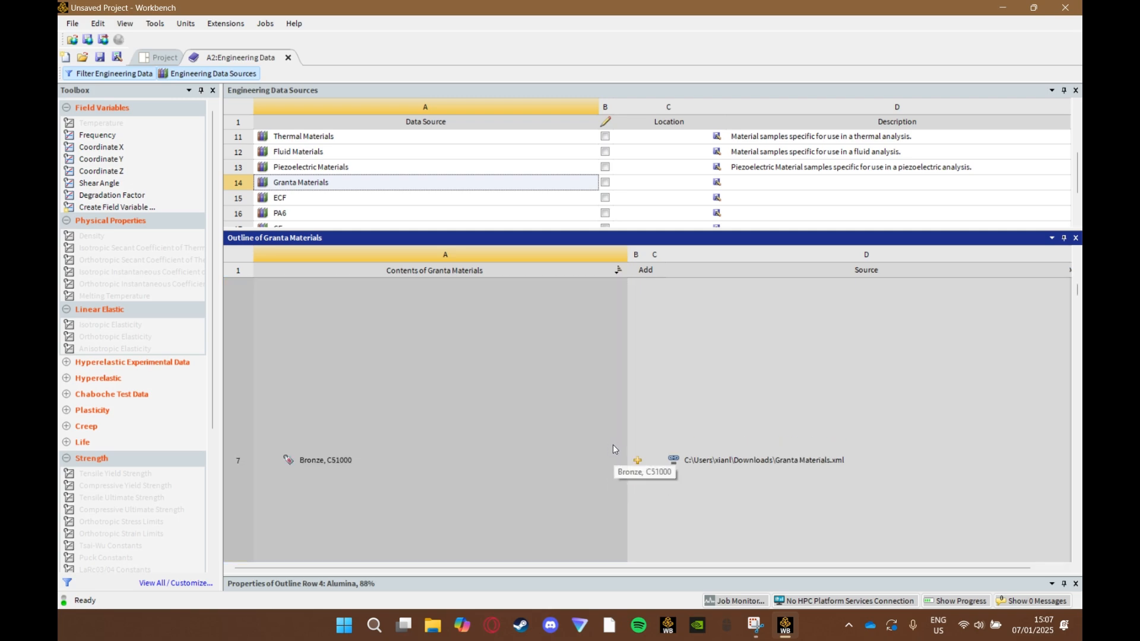
click(613, 449)
key(Up)
key(Up)
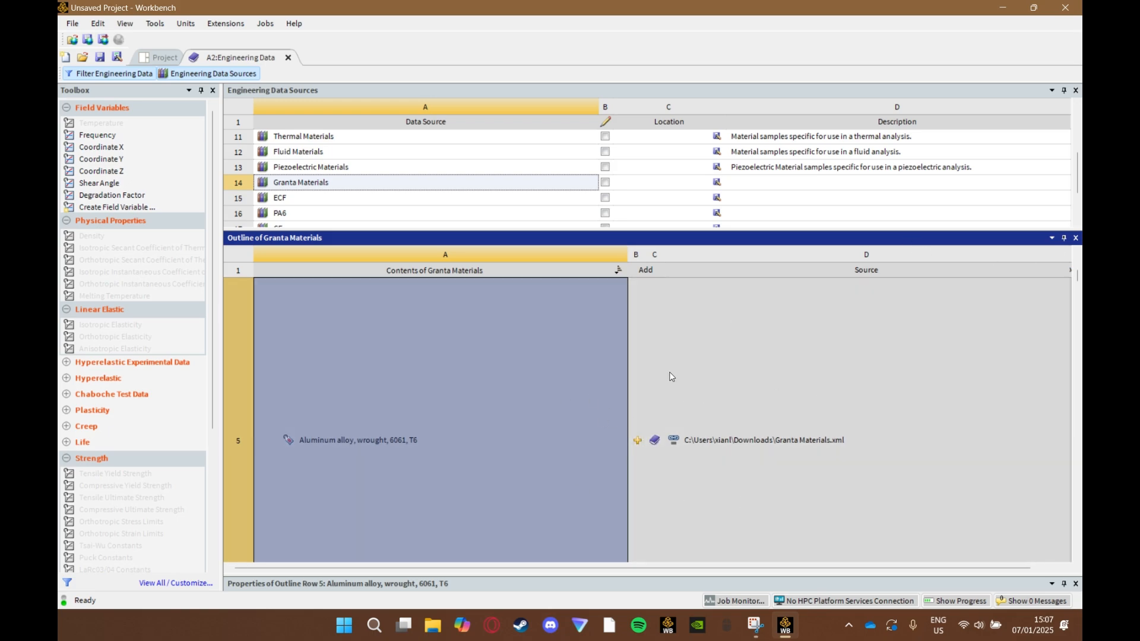
key(Down)
key(Down)
key(Down)
key(Down)
key(Down)
key(Down)
key(Down)
key(Down)
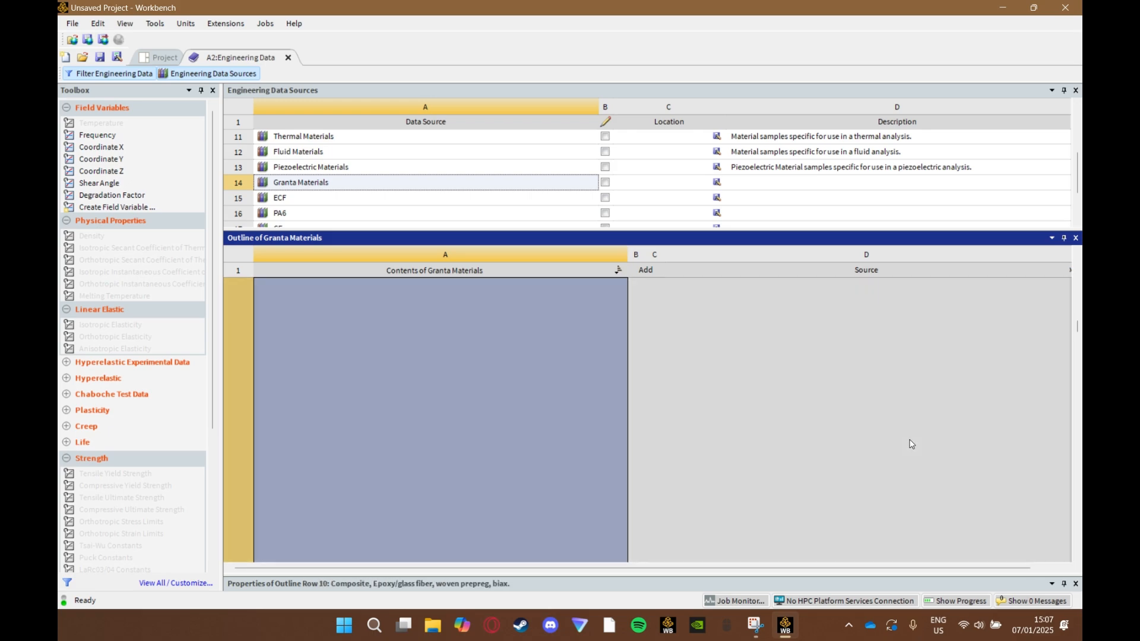
key(Down)
key(Down)
key(Down)
key(Down)
key(Down)
key(Down)
key(Down)
key(Down)
key(Down)
key(Down)
key(Down)
key(Down)
key(Down)
key(Down)
key(Down)
key(Down)
key(Down)
key(Down)
key(Down)
key(Down)
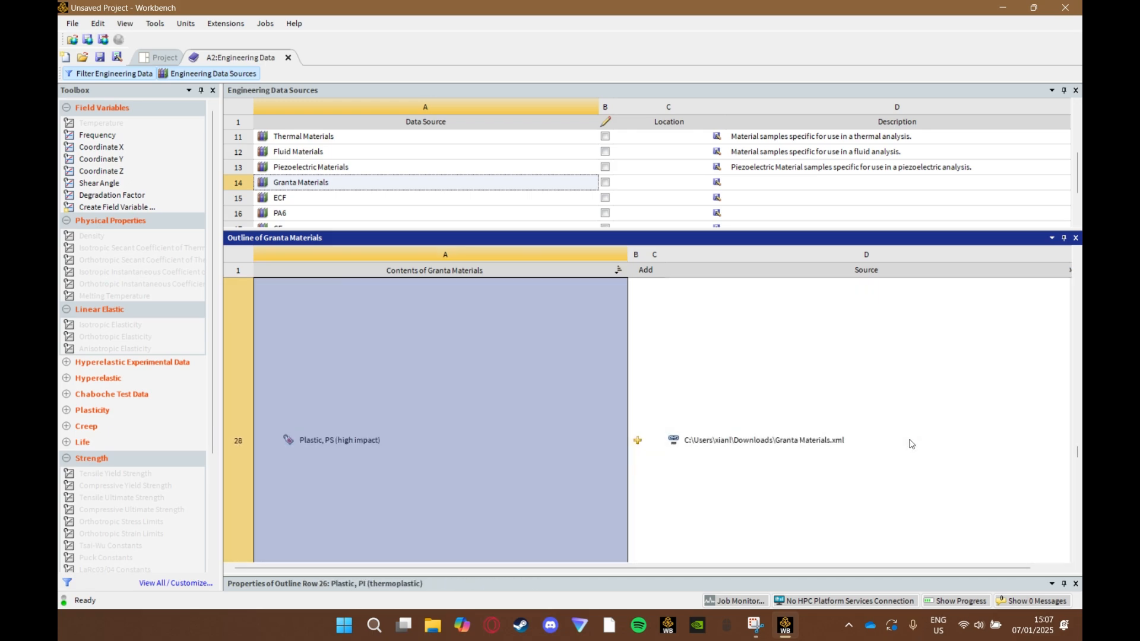
key(Down)
key(Down)
key(Down)
key(Down)
key(Down)
key(Down)
key(Down)
key(Down)
key(Down)
key(Down)
key(Down)
key(Down)
key(Down)
key(Down)
key(Down)
key(Down)
key(Down)
key(Down)
key(Down)
key(Down)
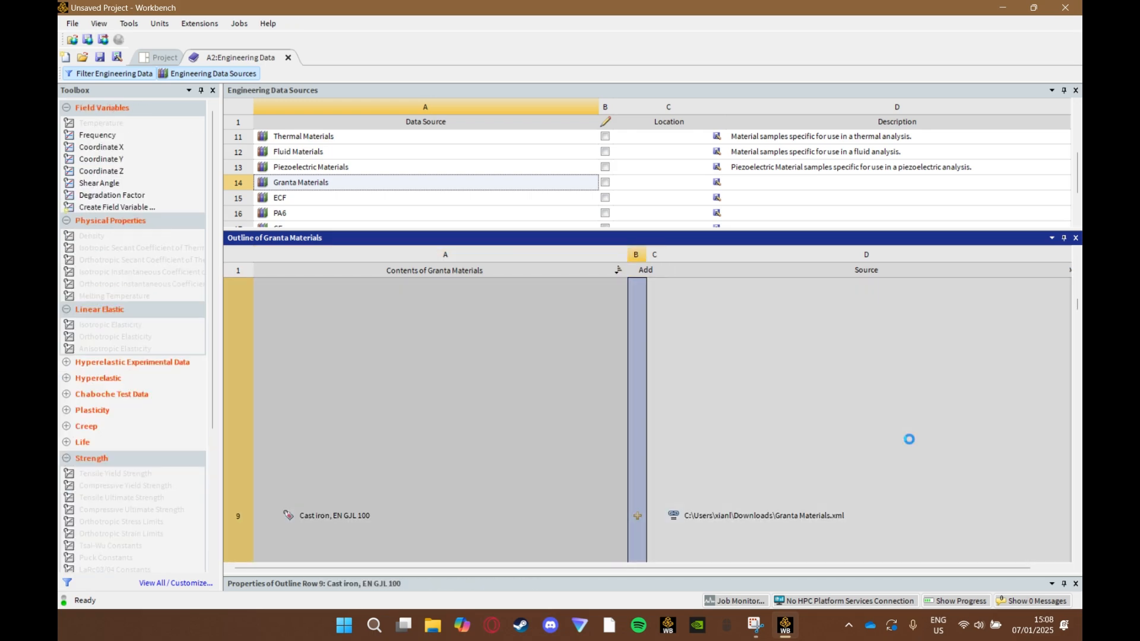
key(Down)
key(Down)
key(Down)
key(Down)
key(Down)
key(Down)
key(Down)
key(Down)
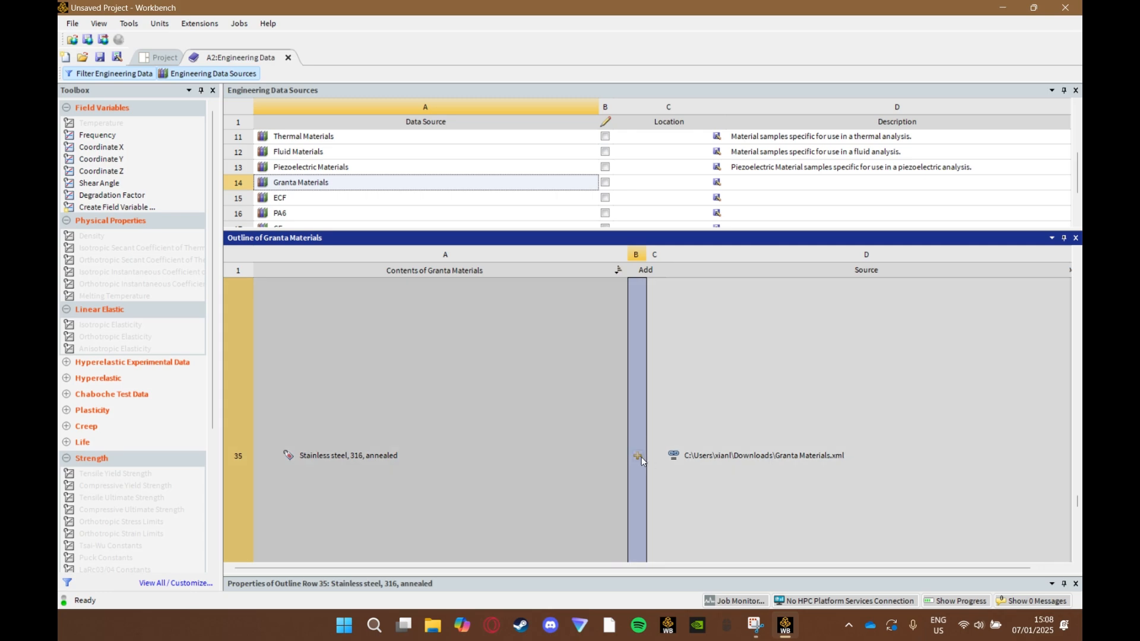
- Add Stainless steel, 316, annealed from the Granta Materials library to the project's engineering data
click(638, 456)
scroll(454, 209, down, 2)
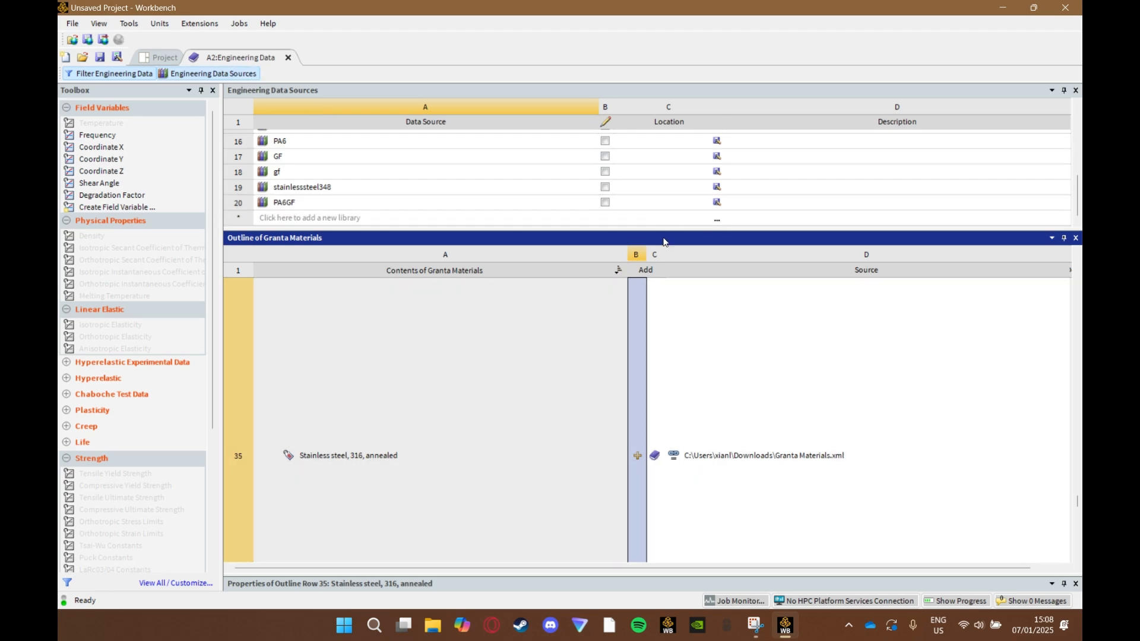
- Add PA6/E-glass fiber, woven fabric laminate, biaxial lay-up from the PA6GF library and return to the project schematic
click(717, 221)
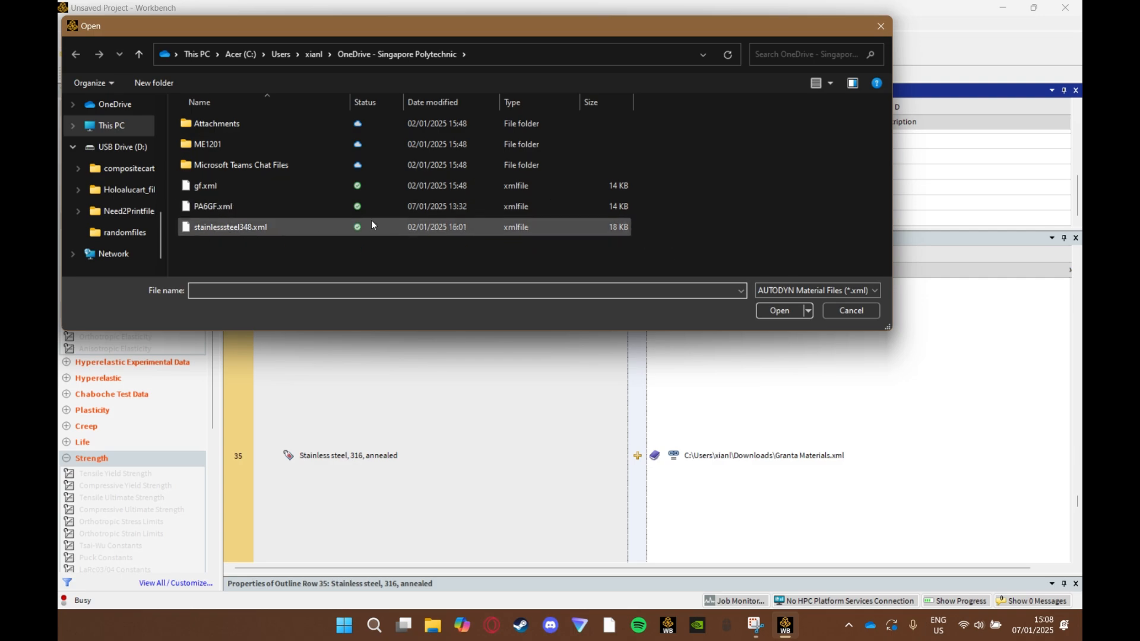
click(868, 310)
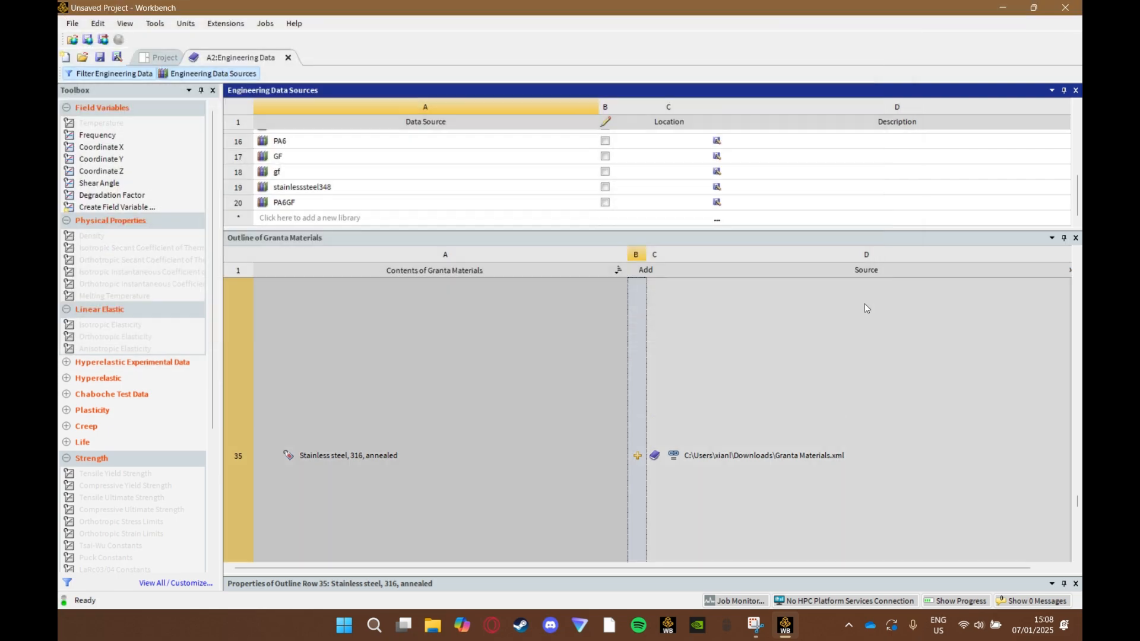
click(426, 203)
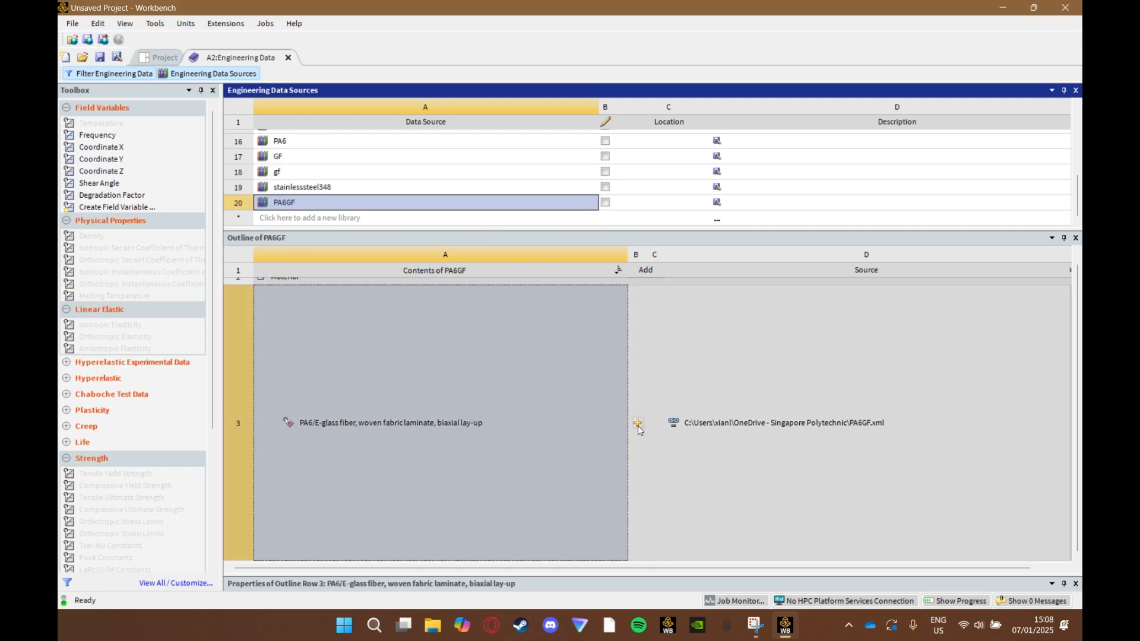
click(638, 423)
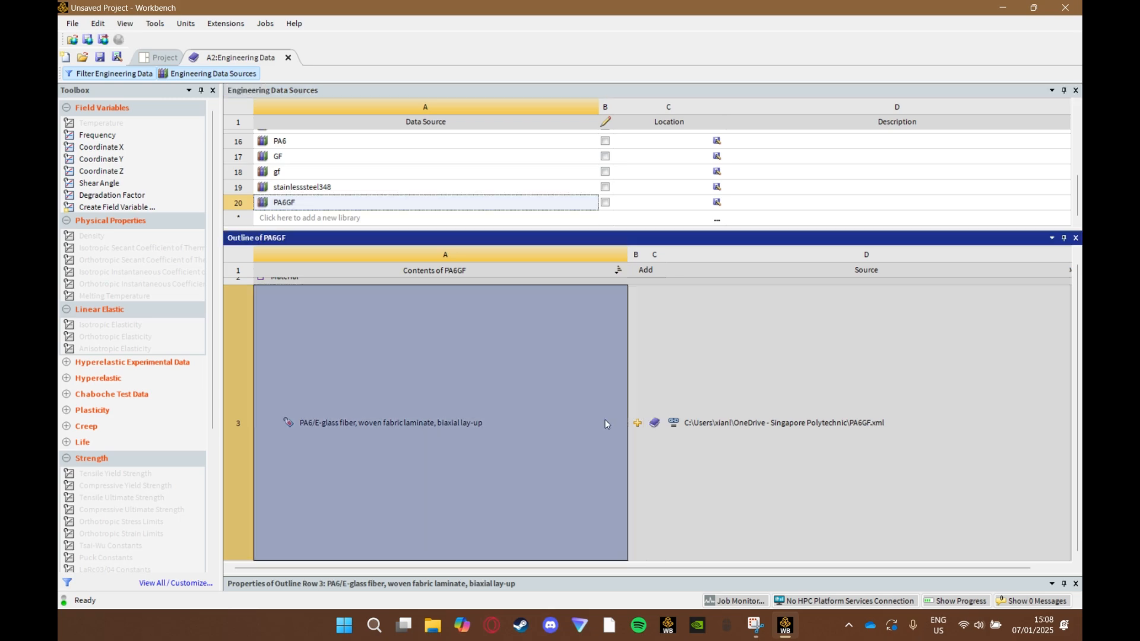
click(164, 57)
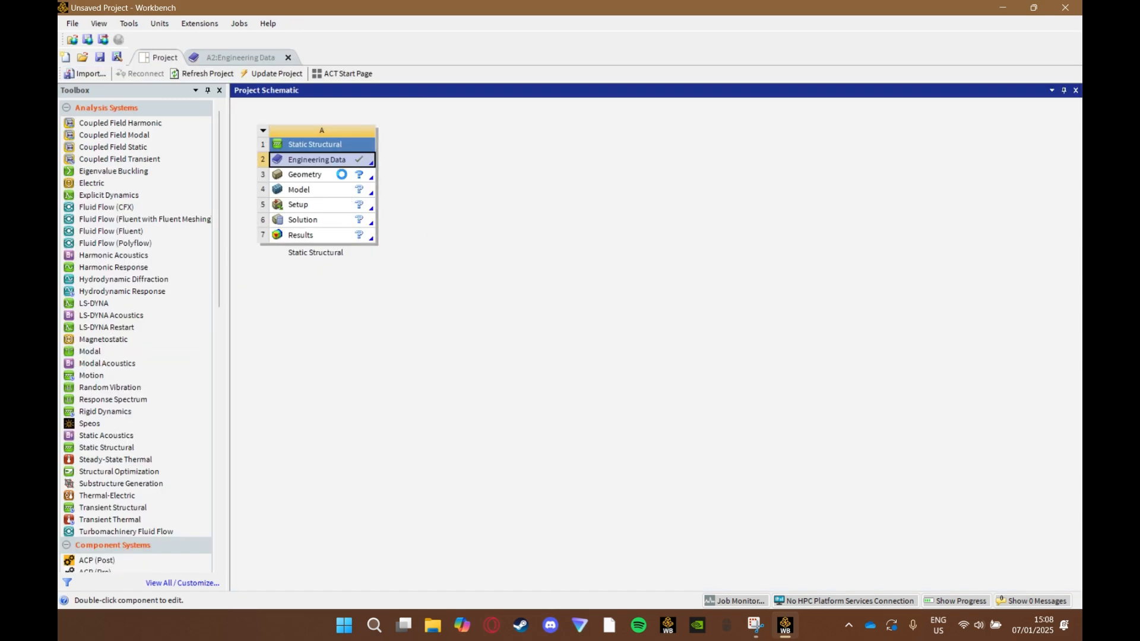
right_click(340, 174)
mouse_move(415, 233)
click(597, 232)
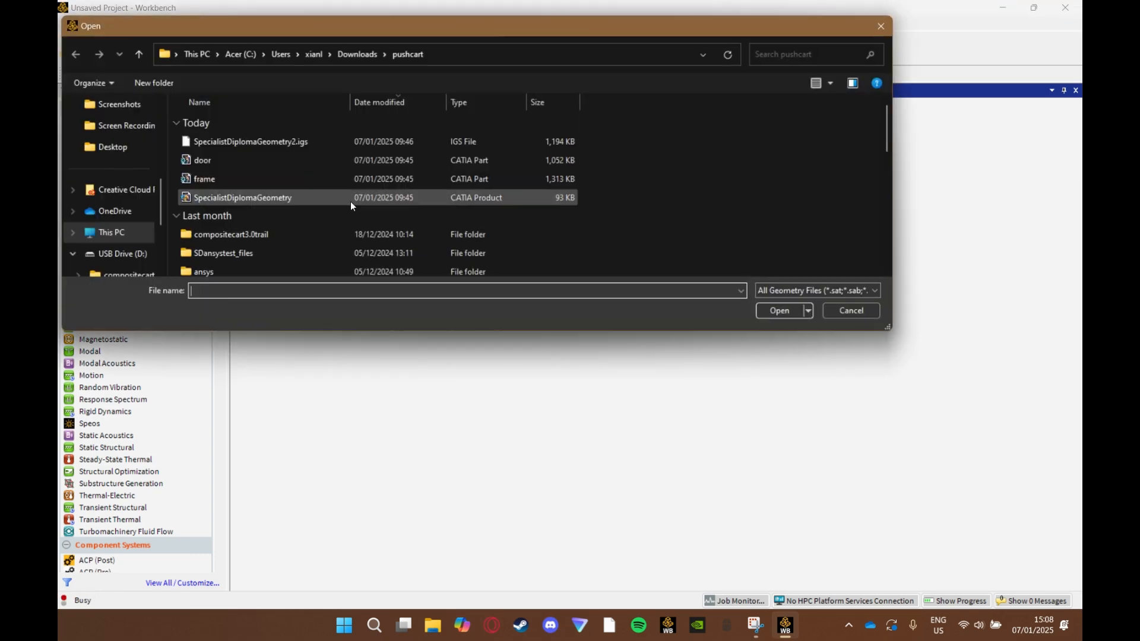
click(351, 201)
click(847, 311)
- Import the geometry file SpecialistDiplomaGeometry2.igs into the Static Structural system's Geometry cell
right_click(349, 174)
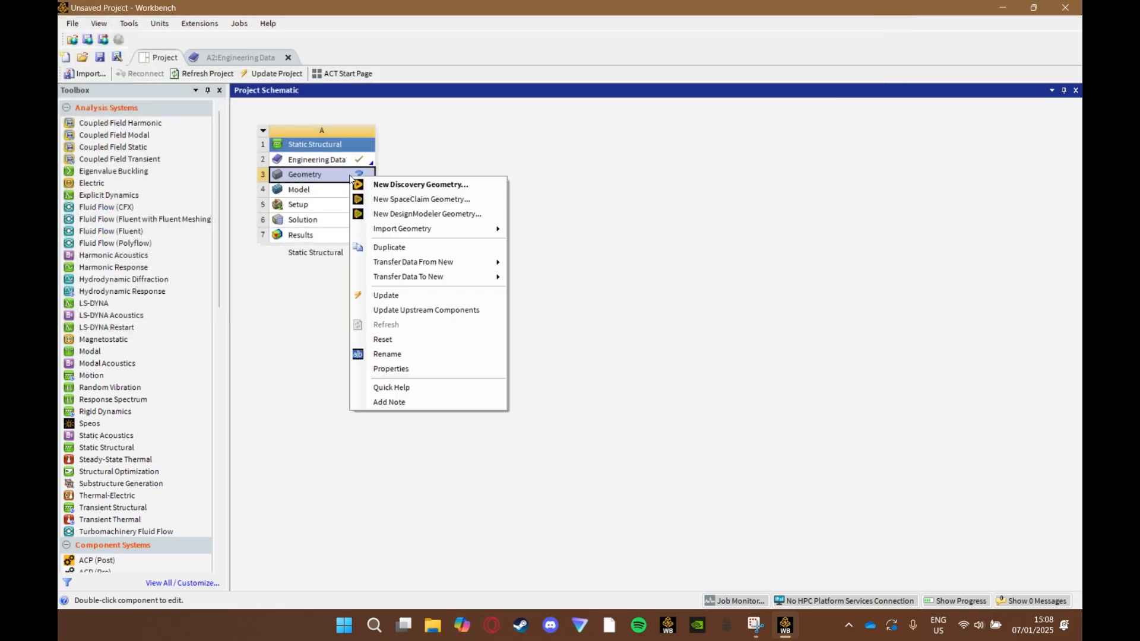
mouse_move(415, 232)
click(588, 230)
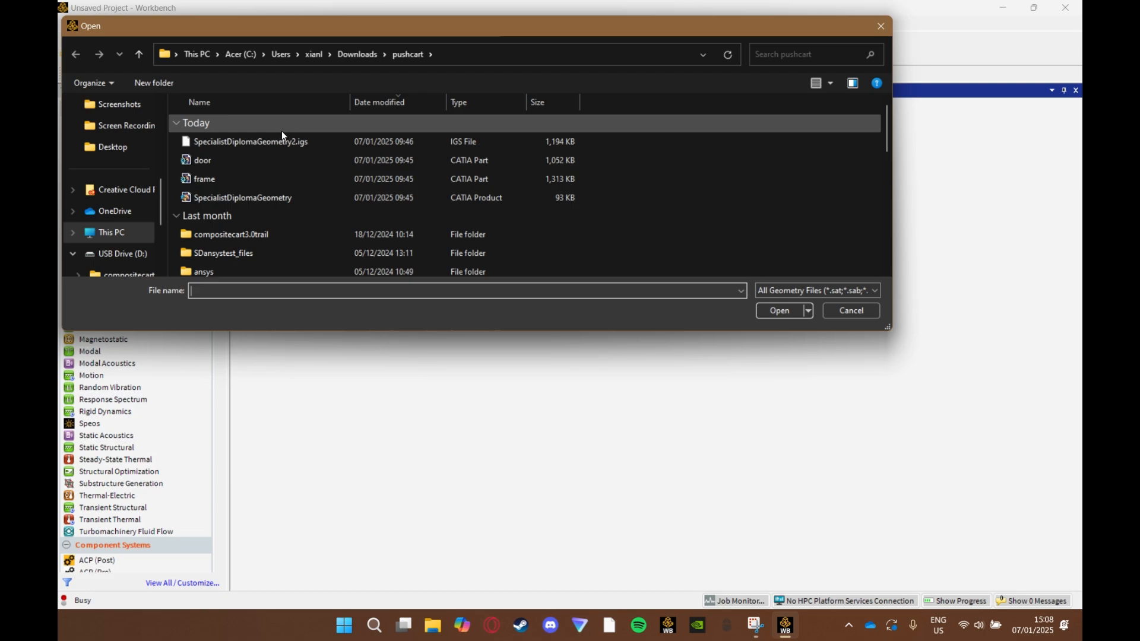
click(297, 142)
click(773, 311)
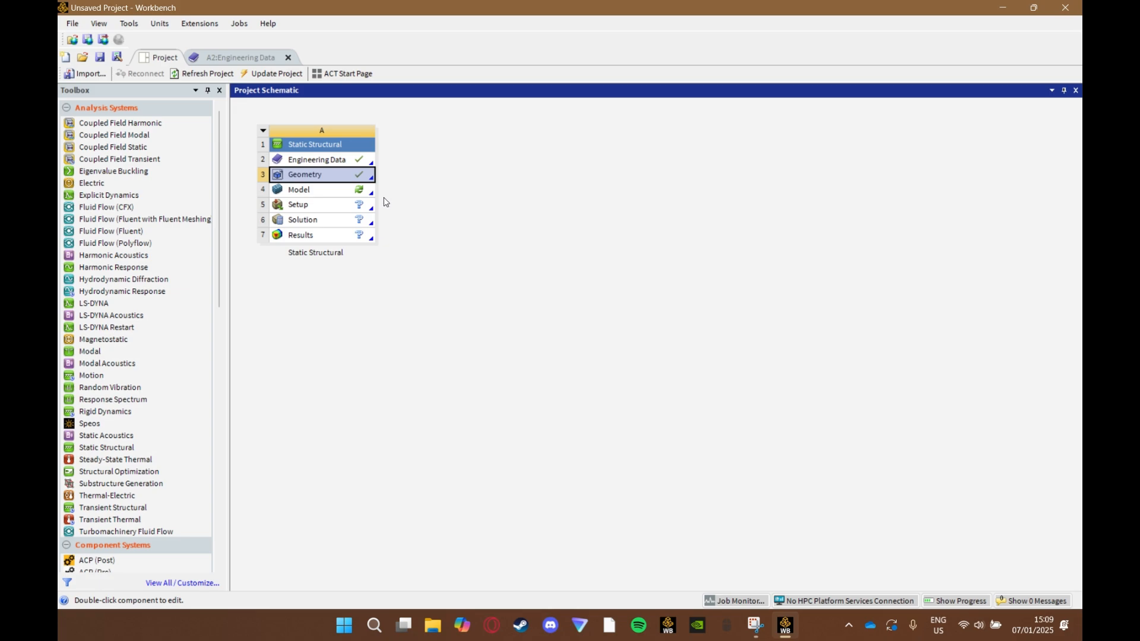
- Open the model in Mechanical and examine the push cart geometry from different angles
double_click(335, 190)
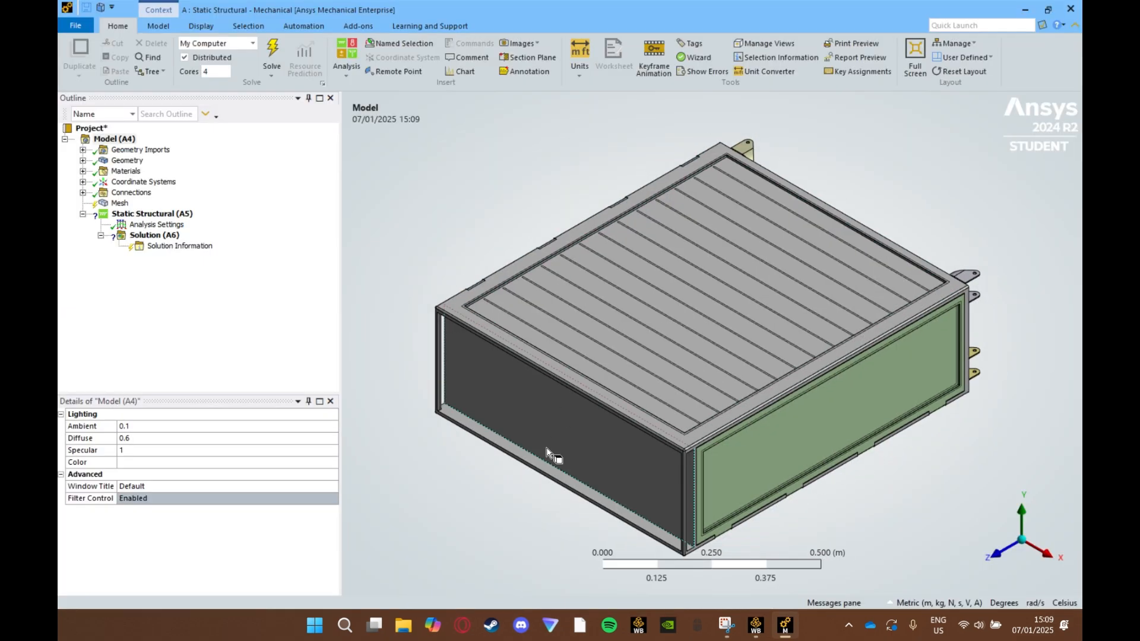
middle_drag(548, 449, 656, 320)
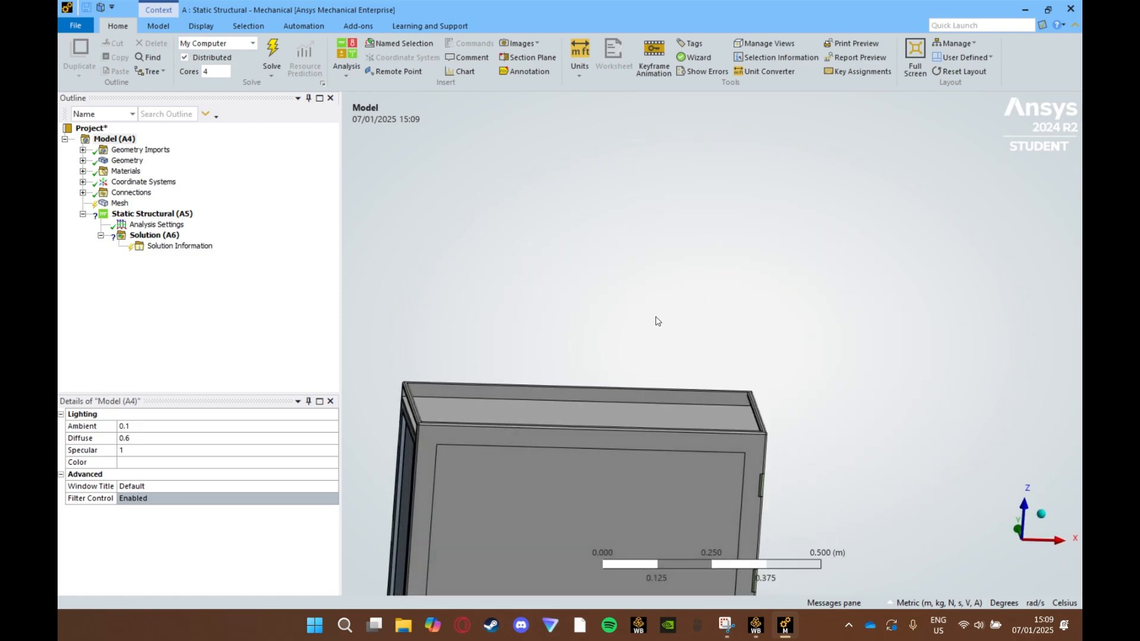
middle_drag(597, 475, 885, 362)
middle_drag(675, 446, 646, 338)
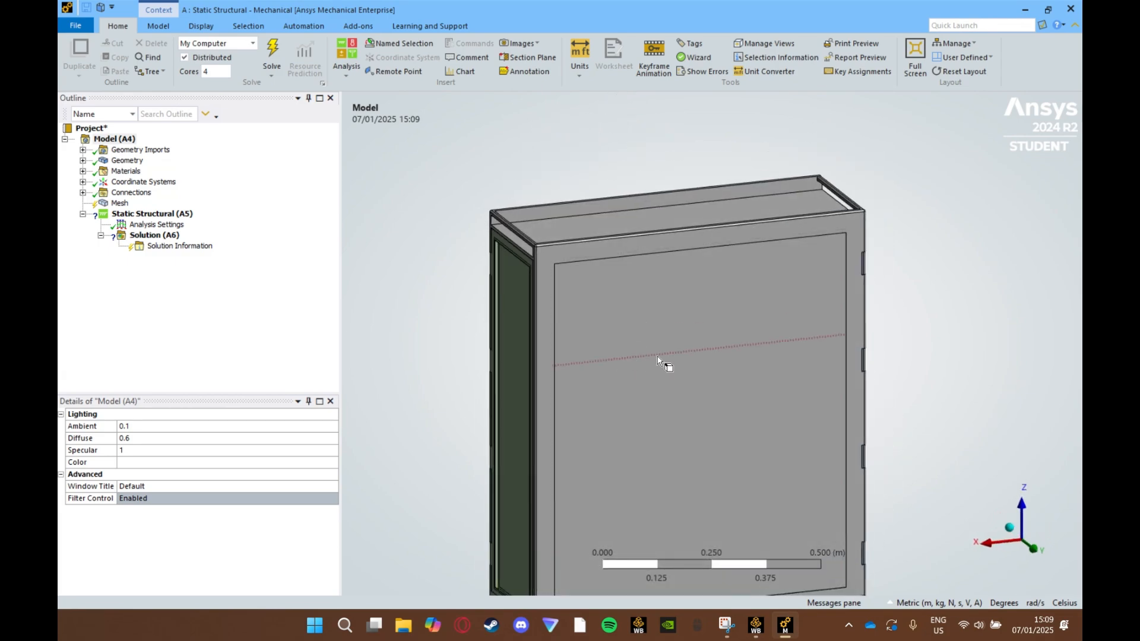
scroll(636, 343, up, 2)
scroll(629, 341, down, 3)
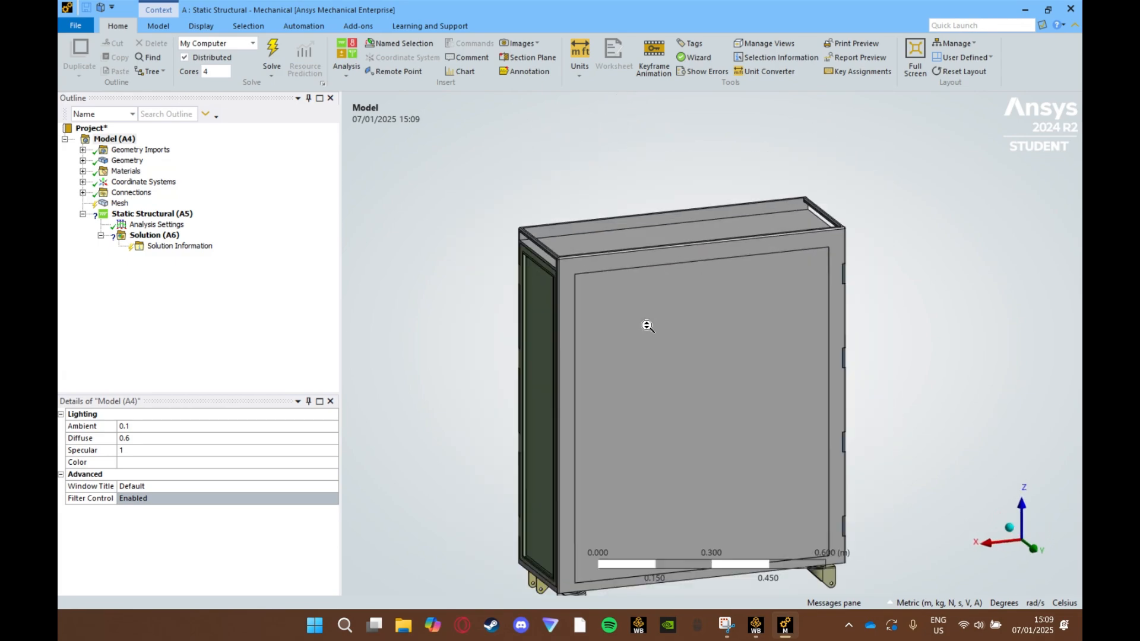
scroll(648, 326, up, 1)
scroll(649, 326, down, 2)
scroll(387, 325, up, 1)
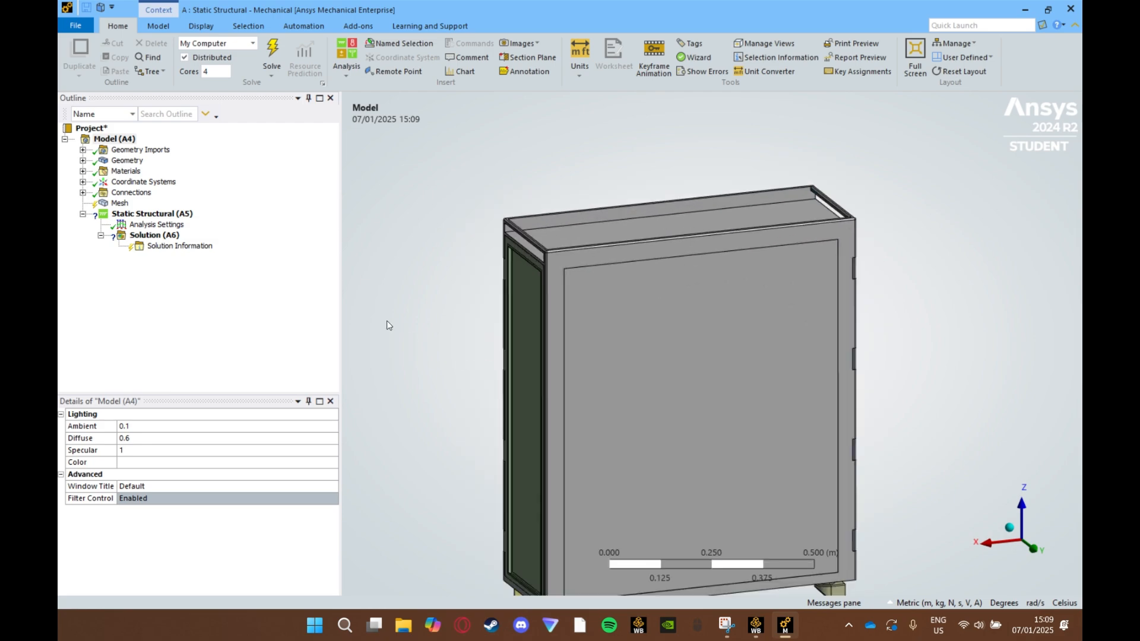
middle_drag(774, 383, 812, 417)
scroll(812, 417, down, 5)
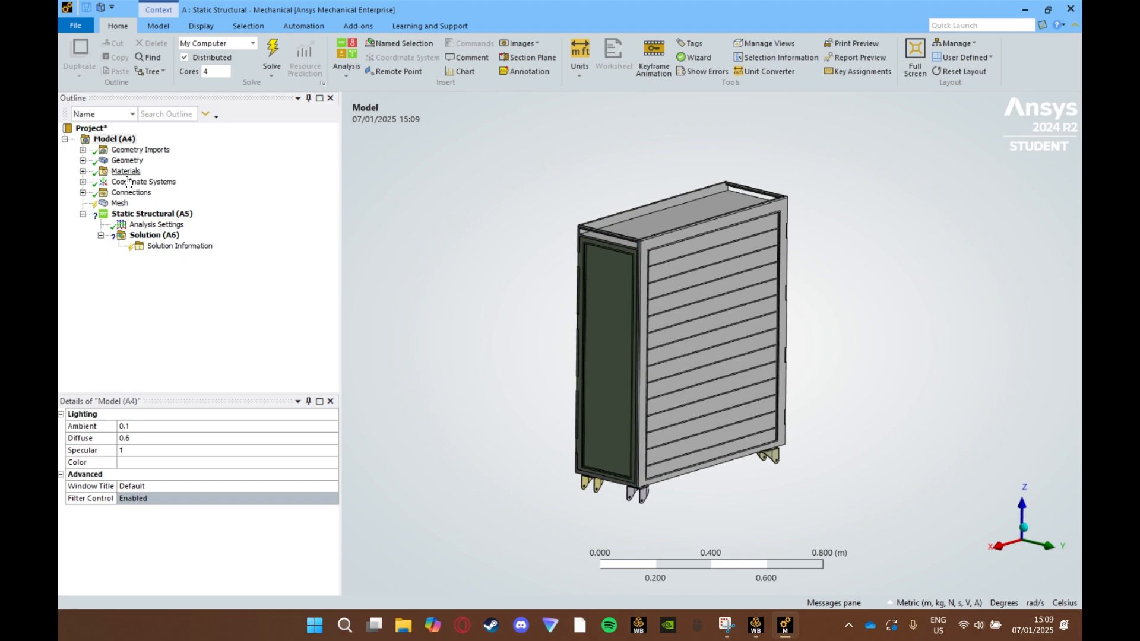
- Assign PA6/E-glass fiber, woven fabric laminate, biaxial lay-up to the frame body and both door bodies
click(84, 160)
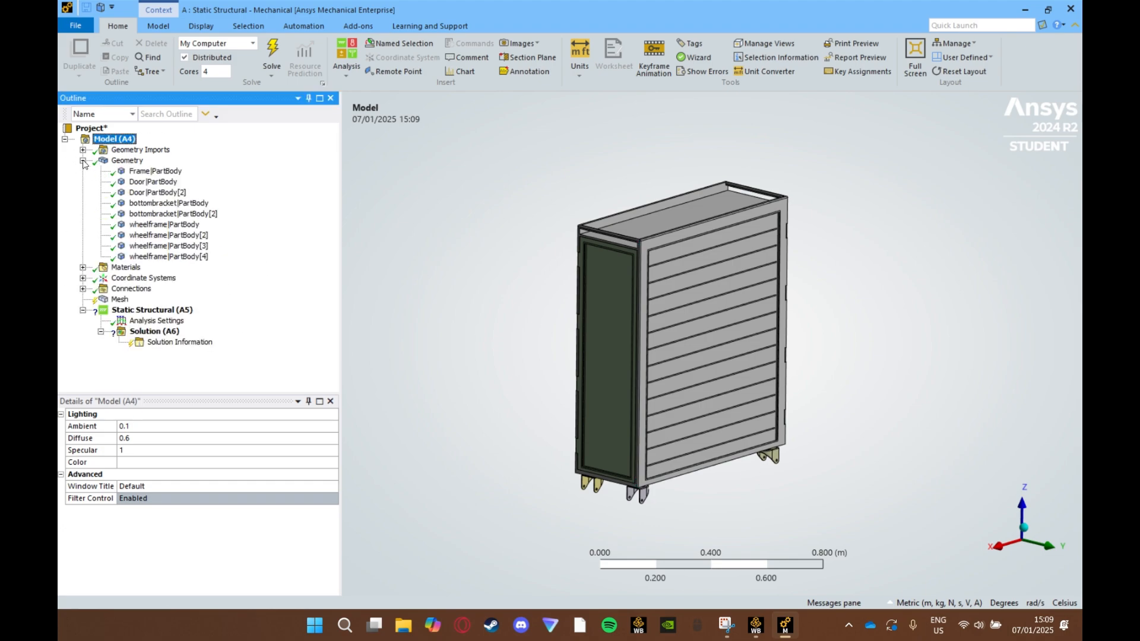
click(156, 171)
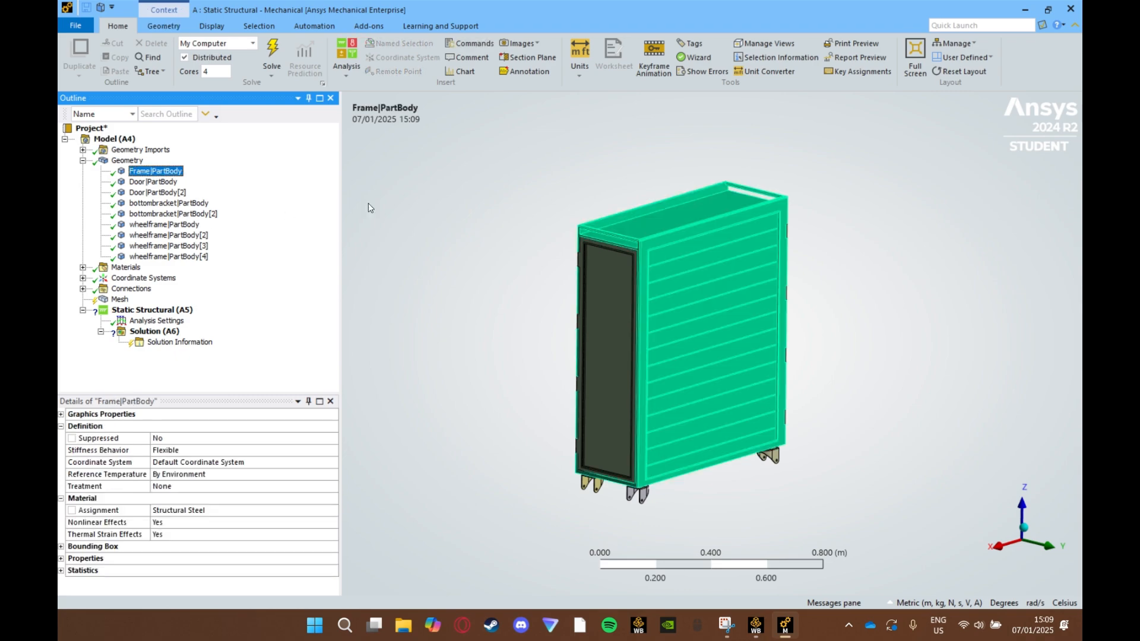
ctrl+click(167, 183)
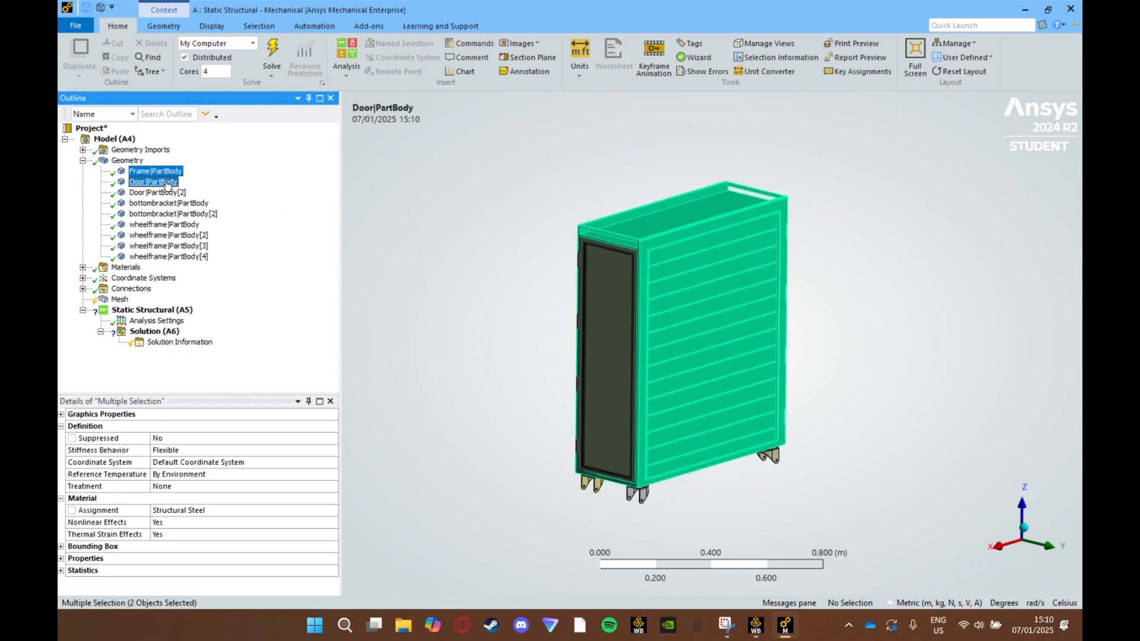
ctrl+click(166, 193)
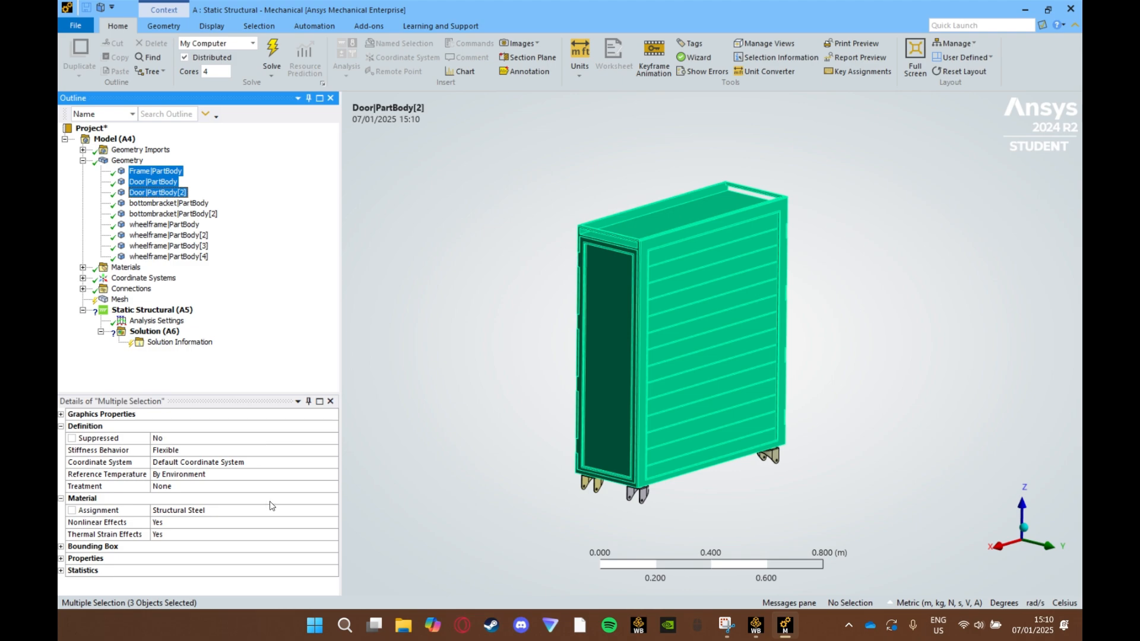
click(296, 512)
click(333, 510)
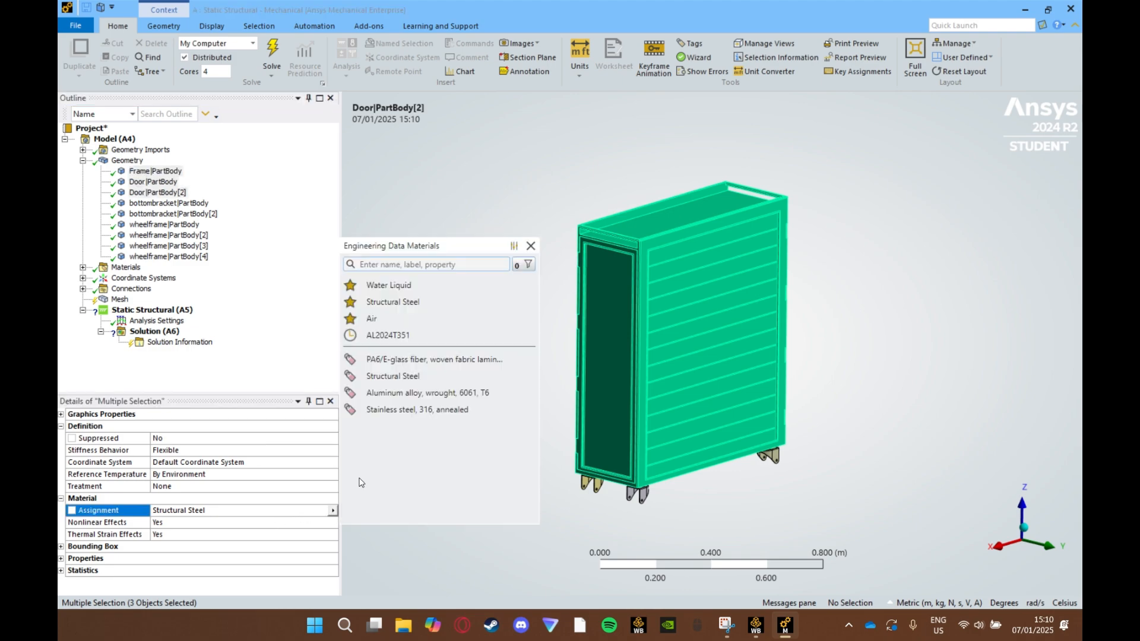
click(413, 360)
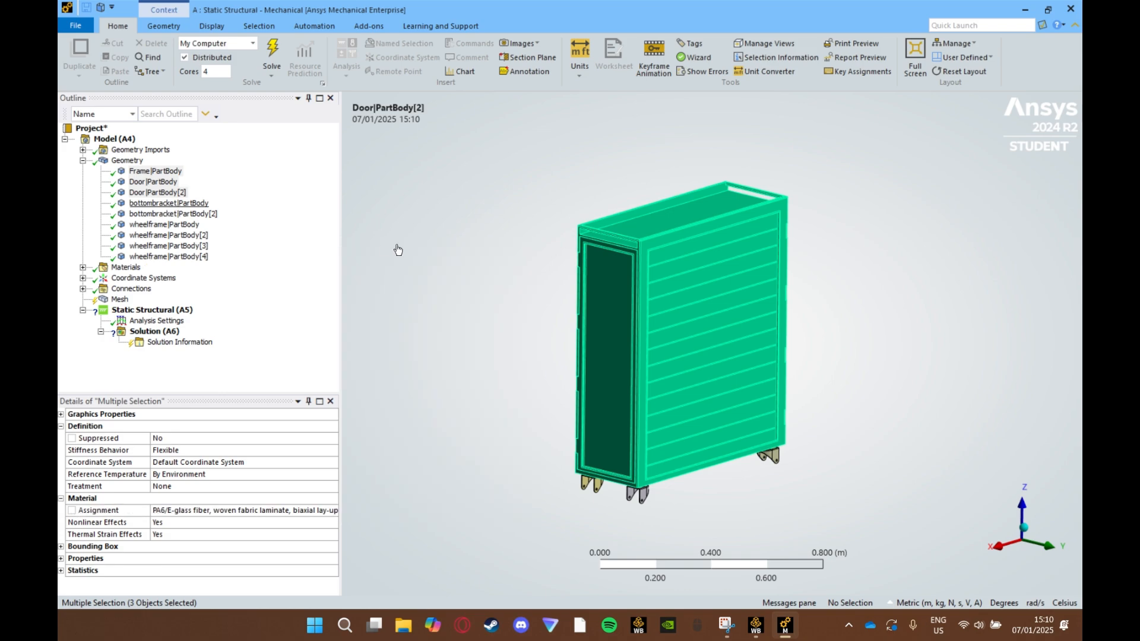
- Assign Aluminum alloy, wrought, 6061, T6 to both bottom bracket bodies
click(178, 204)
key(Down)
ctrl+click(178, 203)
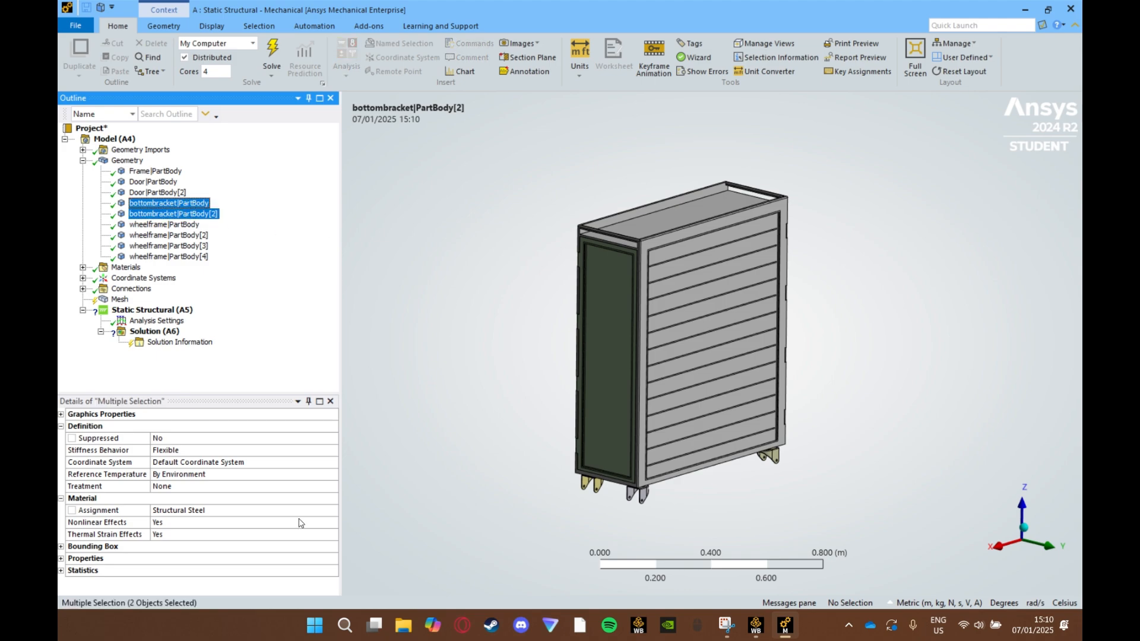
click(320, 512)
click(333, 510)
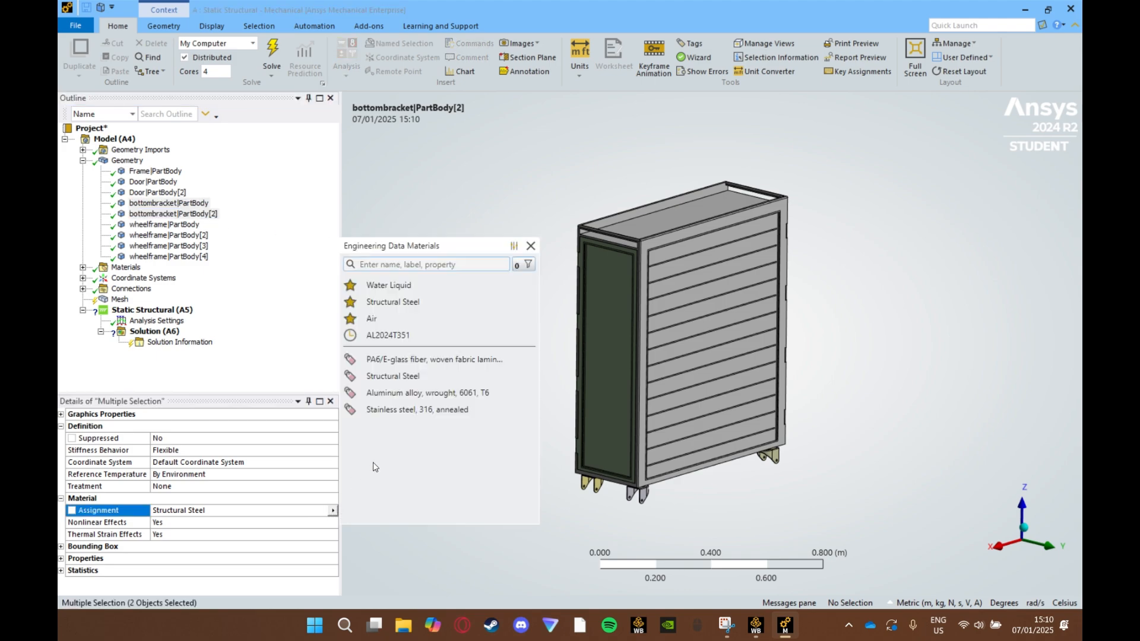
click(417, 393)
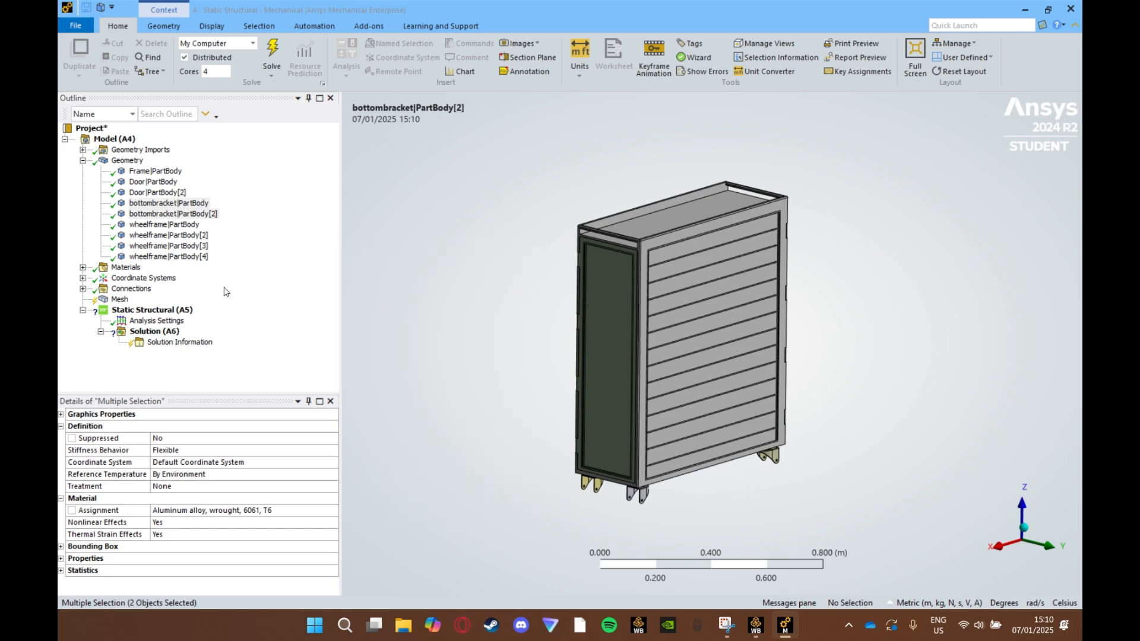
- Assign Stainless steel, 316, annealed to all four wheelframe bodies
click(187, 225)
shift+click(196, 257)
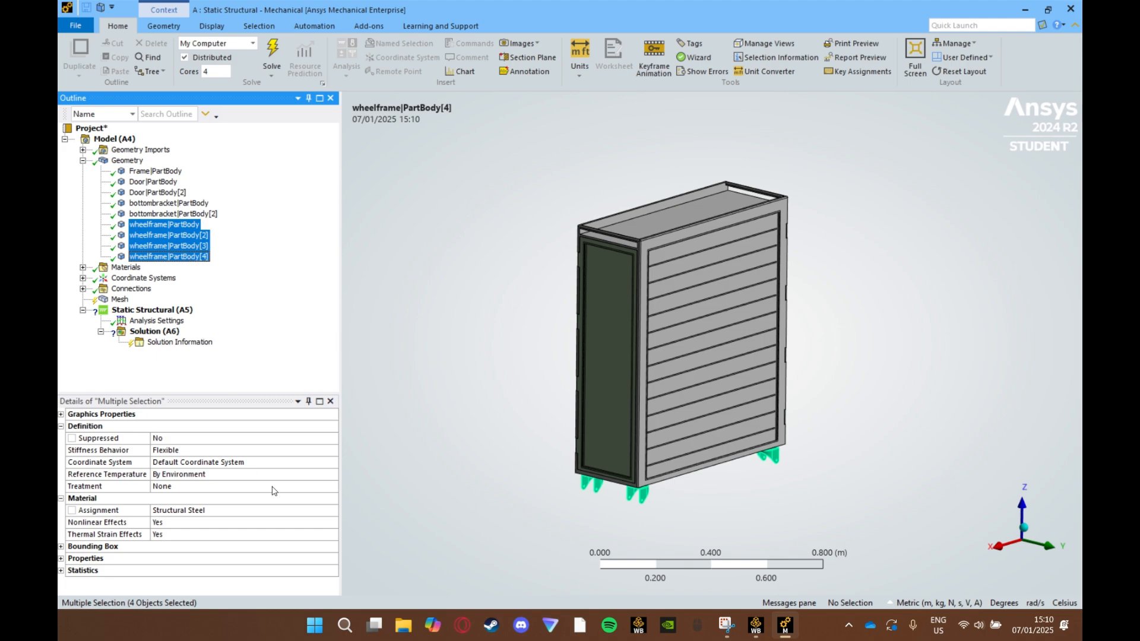
click(289, 511)
click(333, 511)
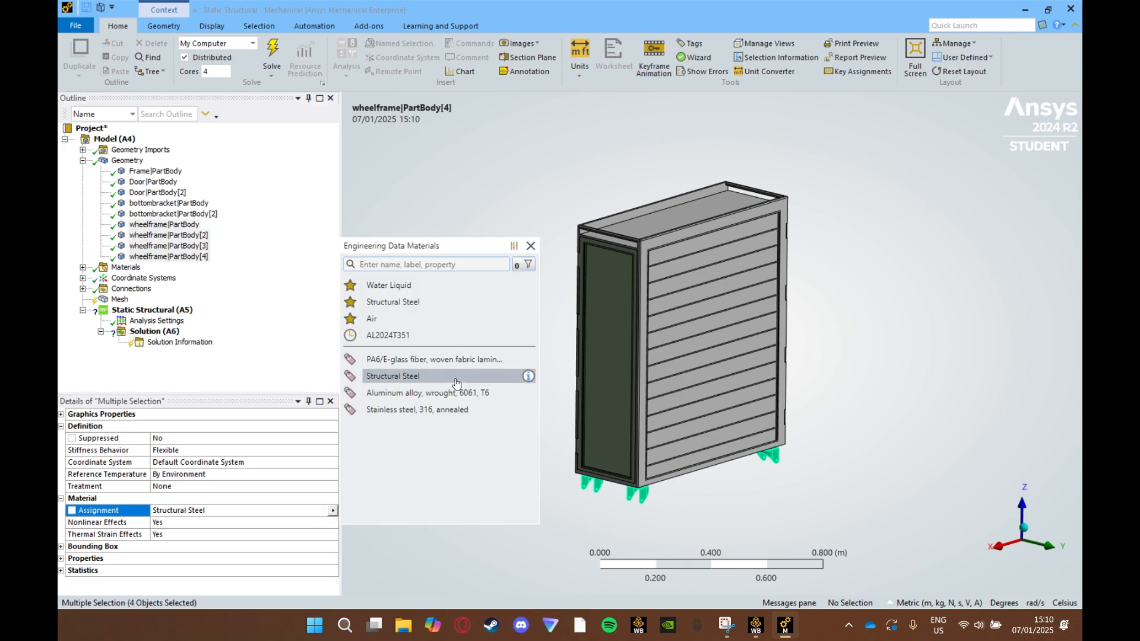
click(445, 416)
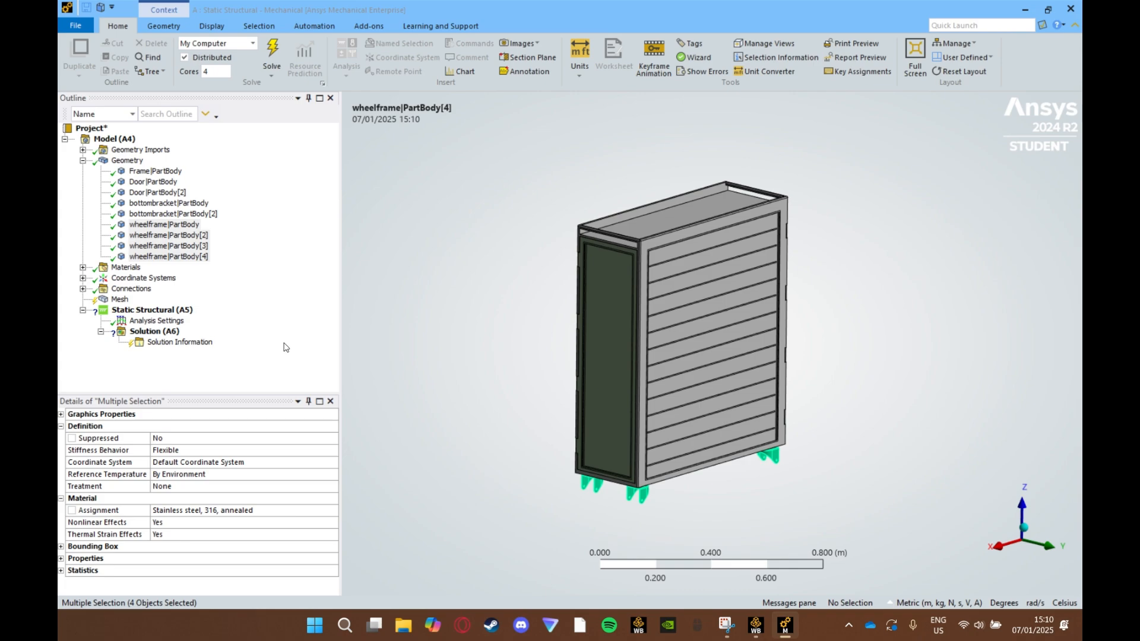
click(148, 310)
right_click(166, 310)
mouse_move(219, 322)
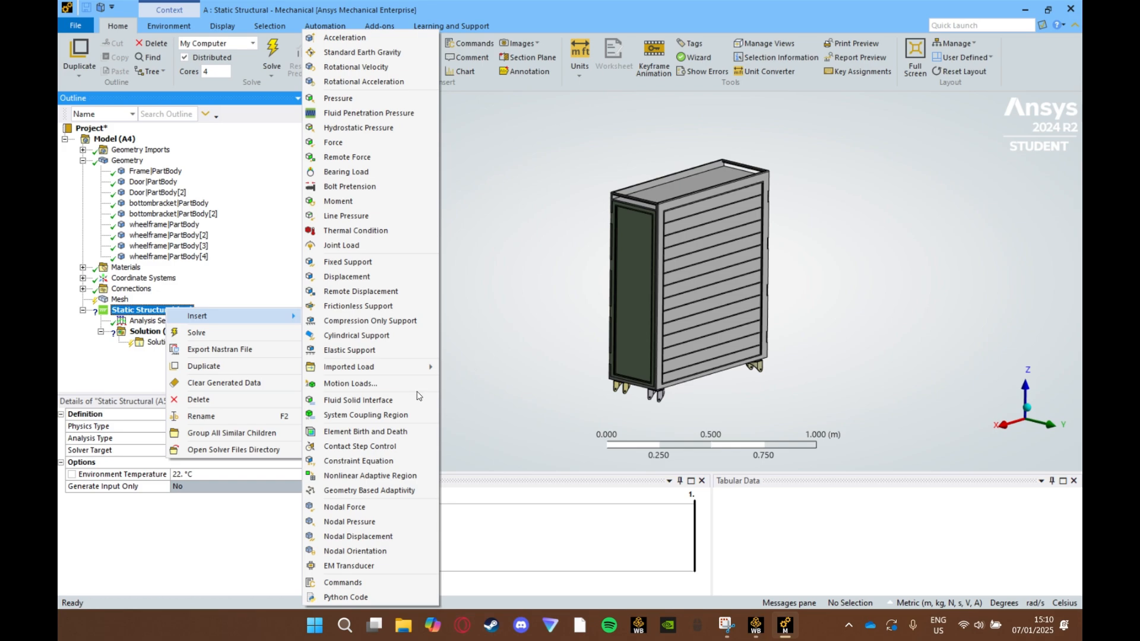
click(455, 371)
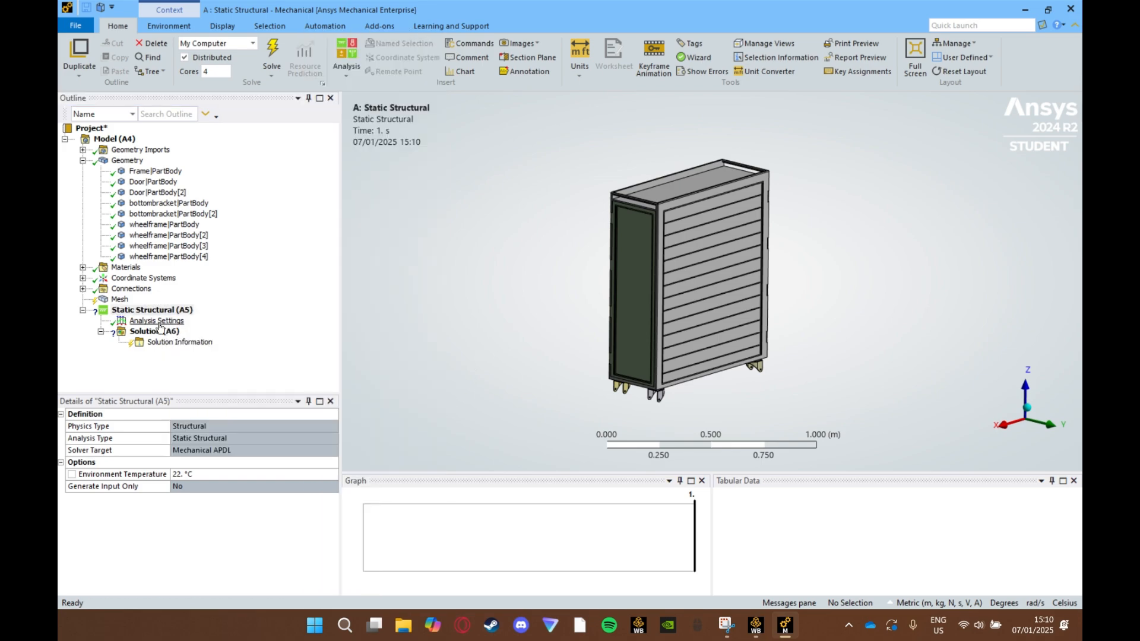
- Generate the mesh for the model
right_click(117, 300)
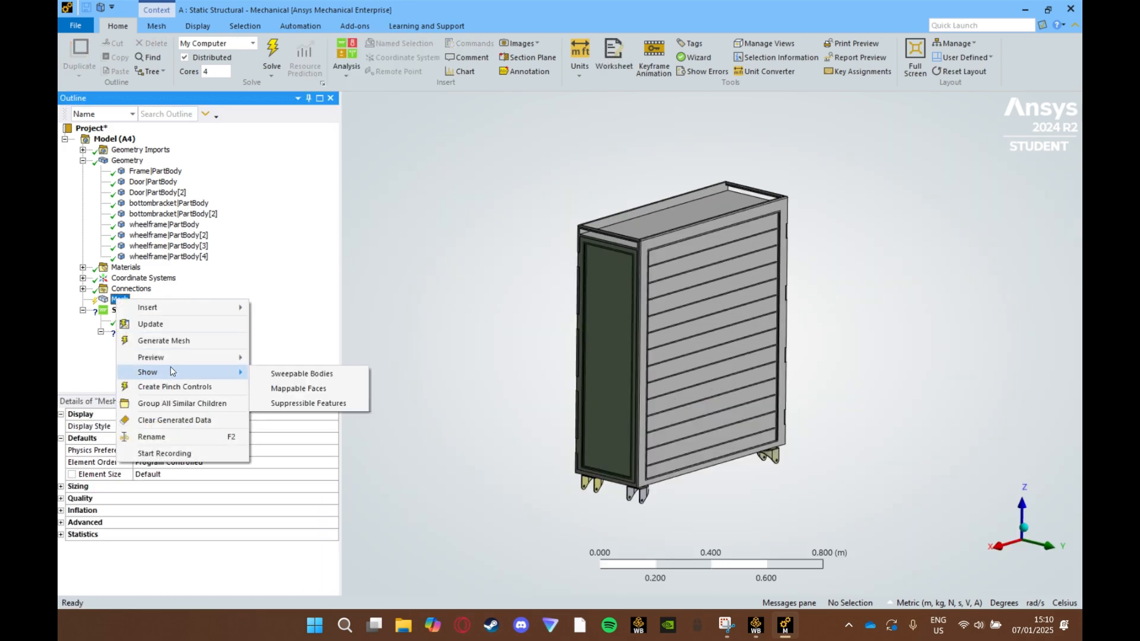
click(146, 341)
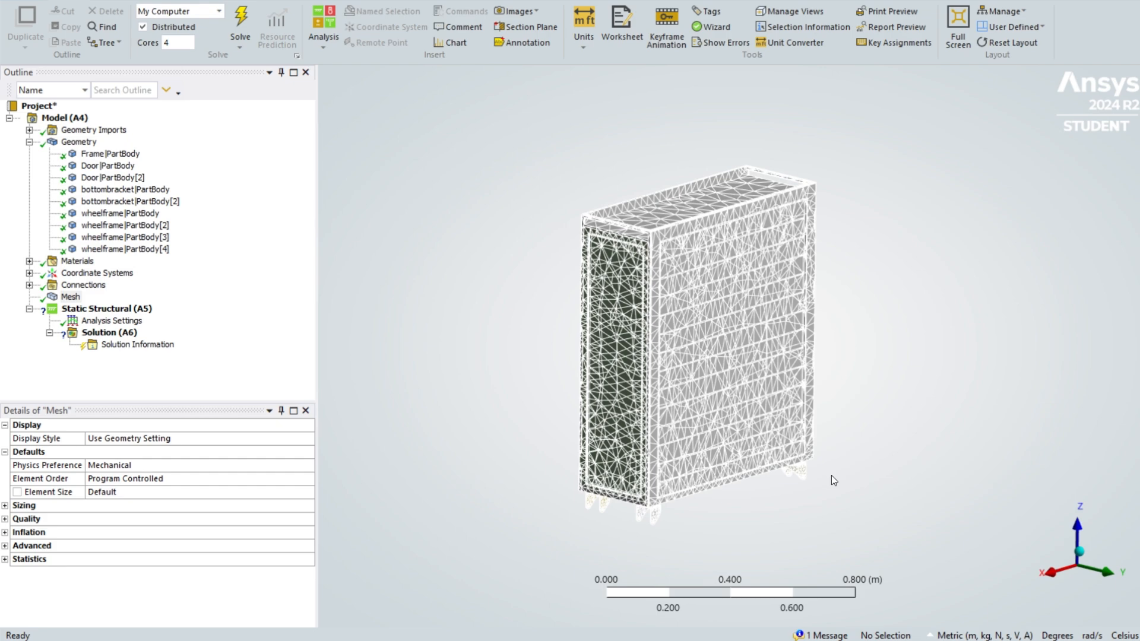
- Insert a Force load in the Static Structural analysis and scope it to the cart's top face
right_click(132, 310)
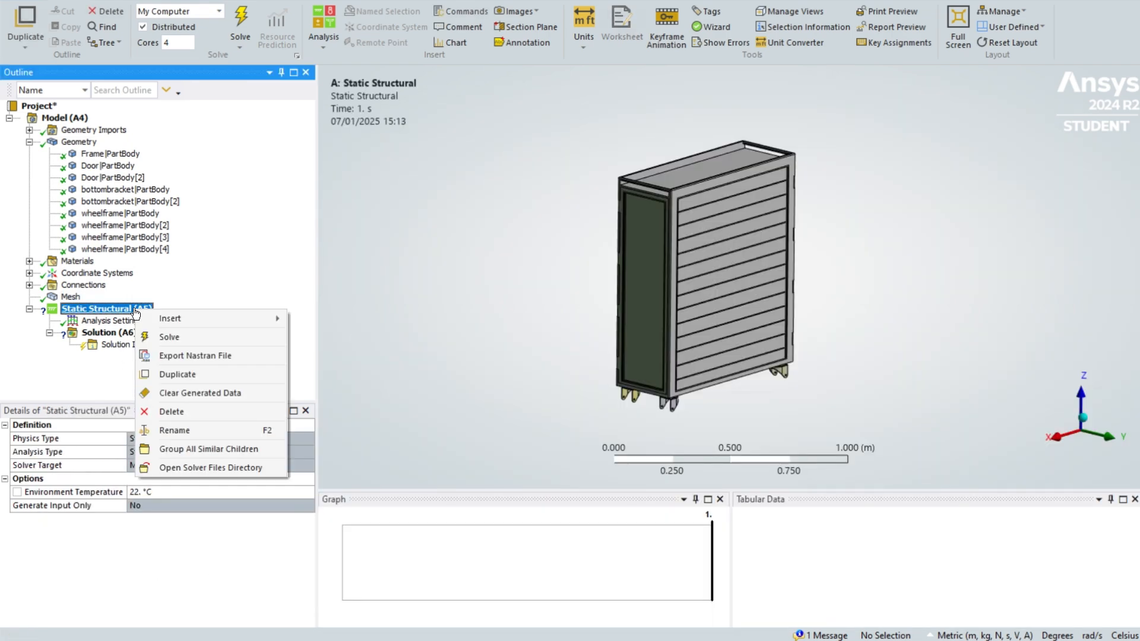
mouse_move(153, 320)
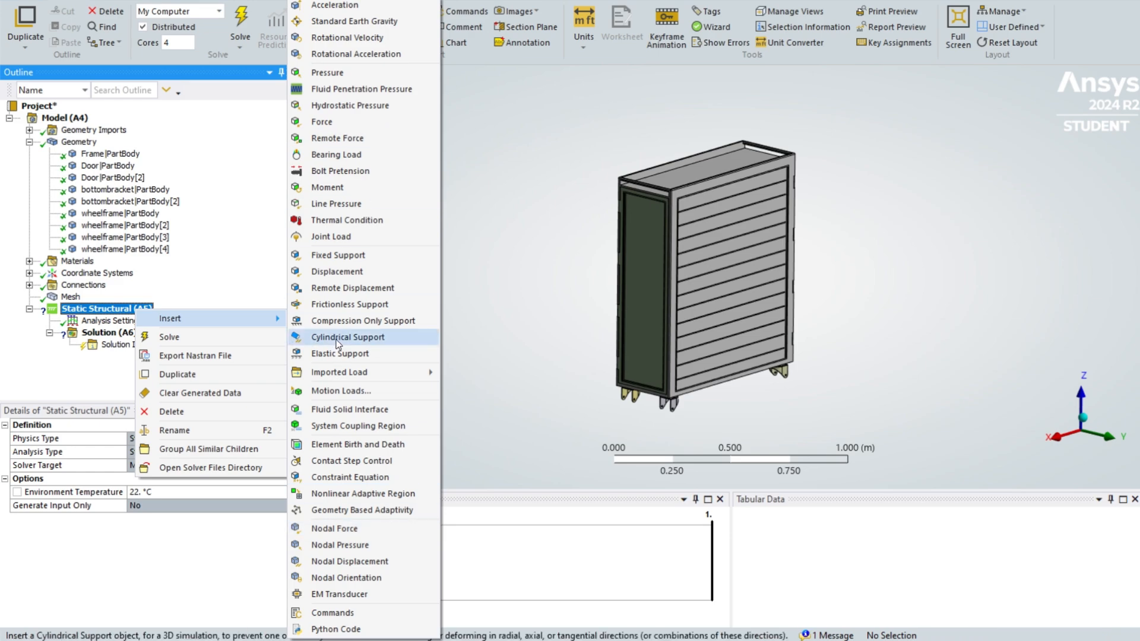
click(349, 124)
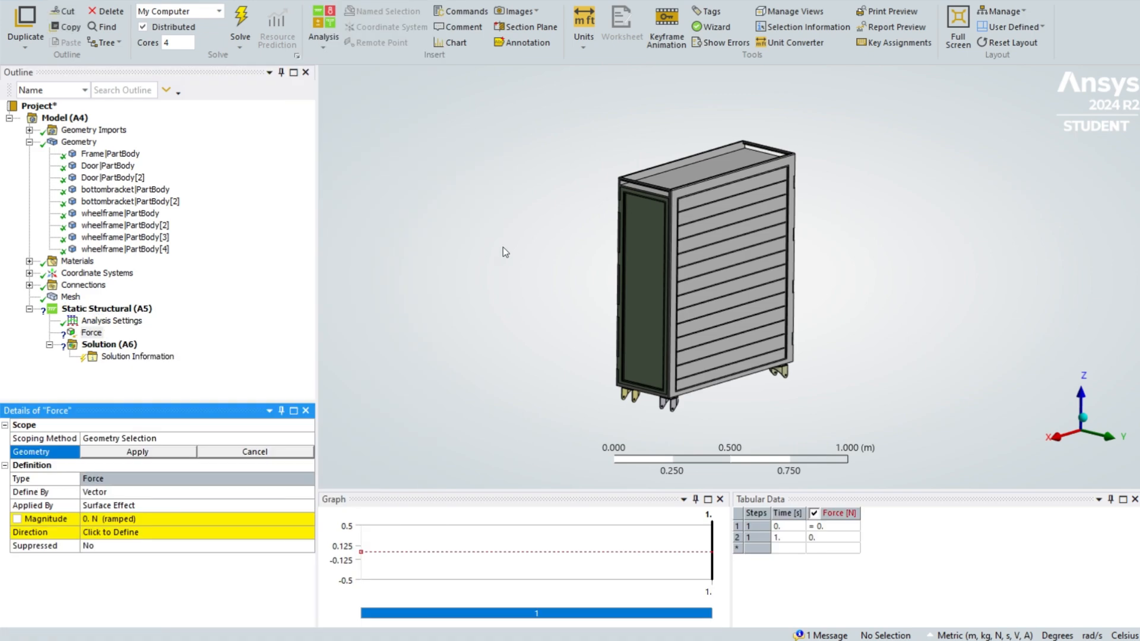
middle_drag(549, 289, 531, 306)
click(671, 206)
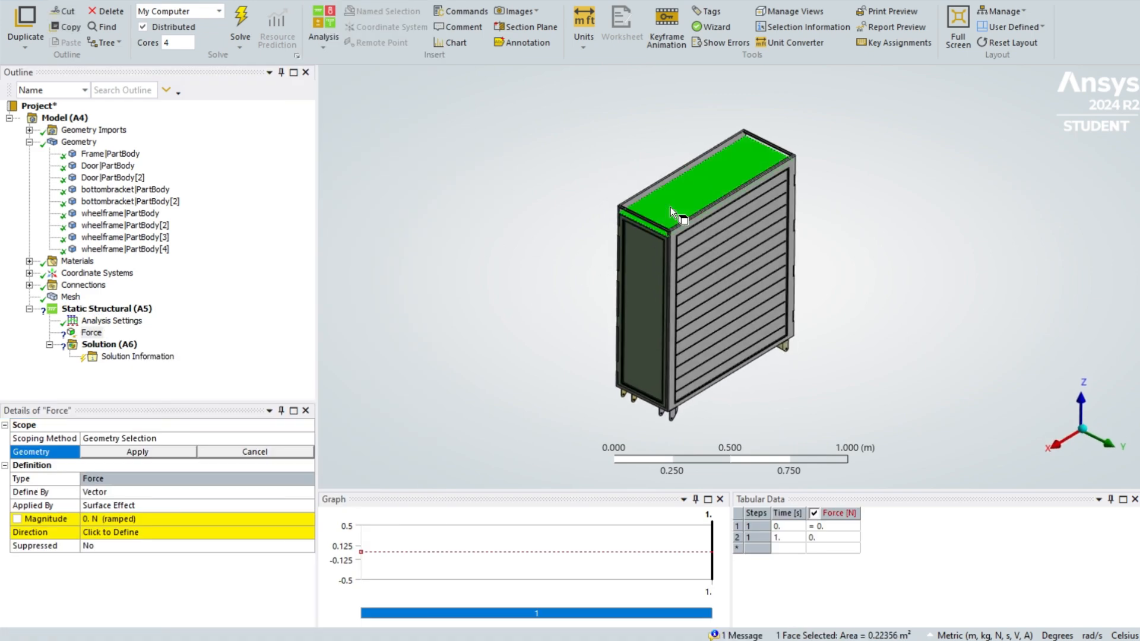
click(119, 453)
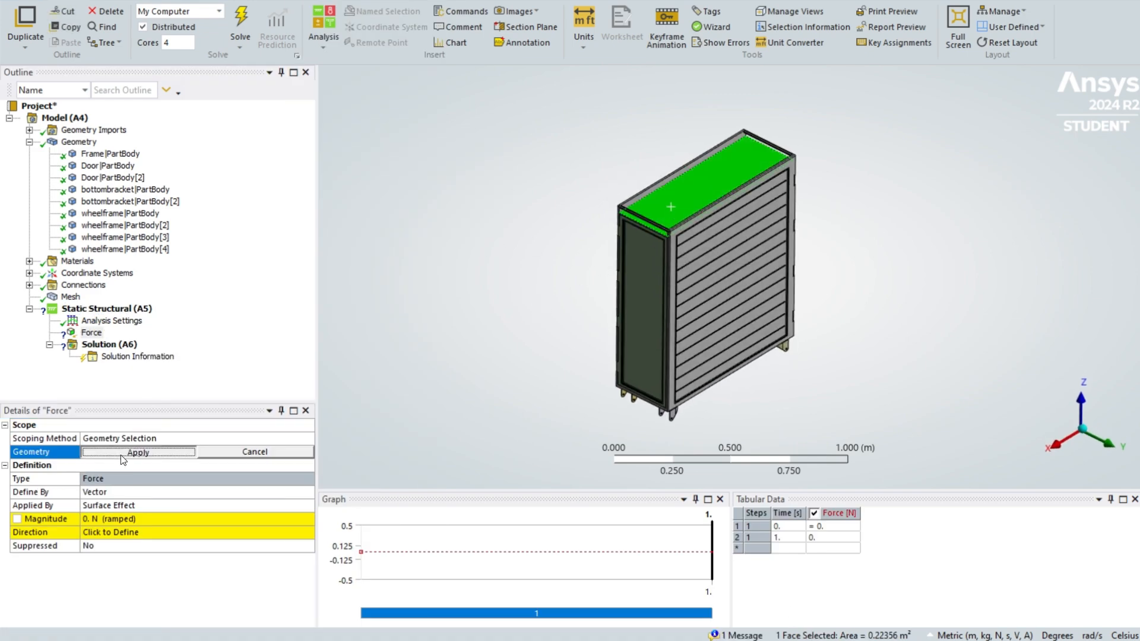
- Set the force magnitude to 147.2 N
click(219, 520)
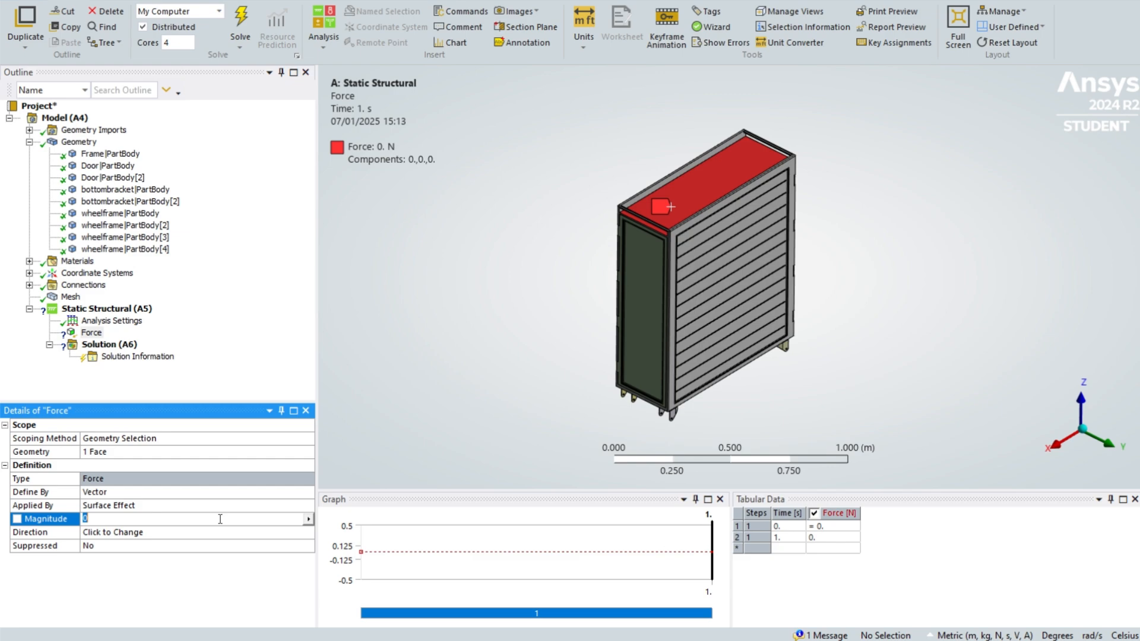
text(147.2)
key(Return)
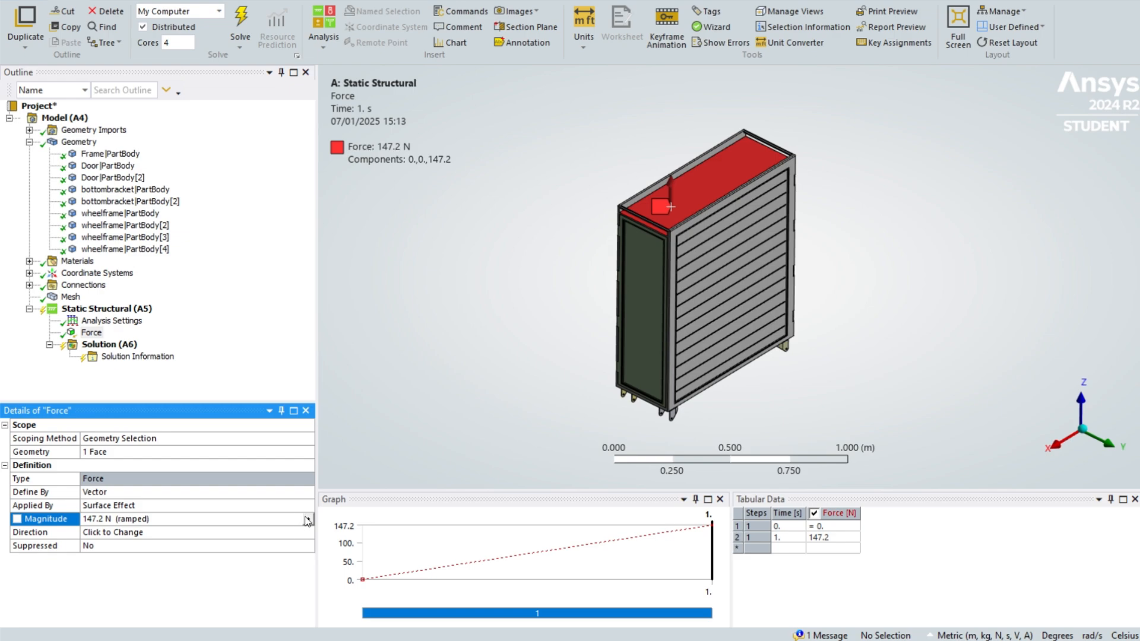
- Reverse the force direction so it points downward into the top face
middle_drag(624, 379, 654, 301)
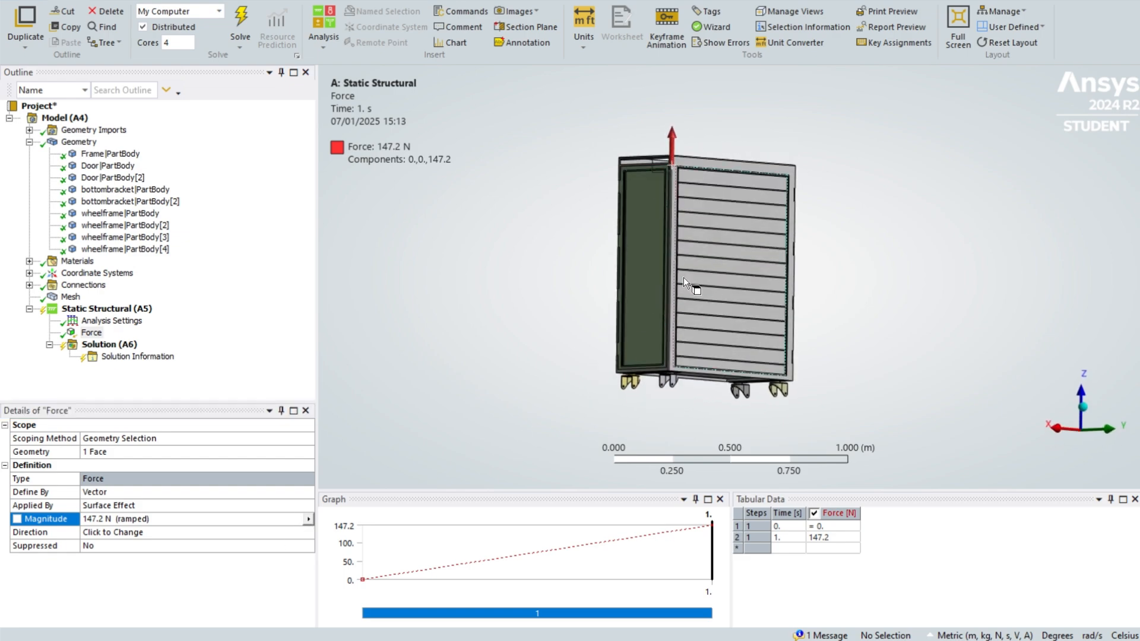
middle_drag(708, 170, 710, 119)
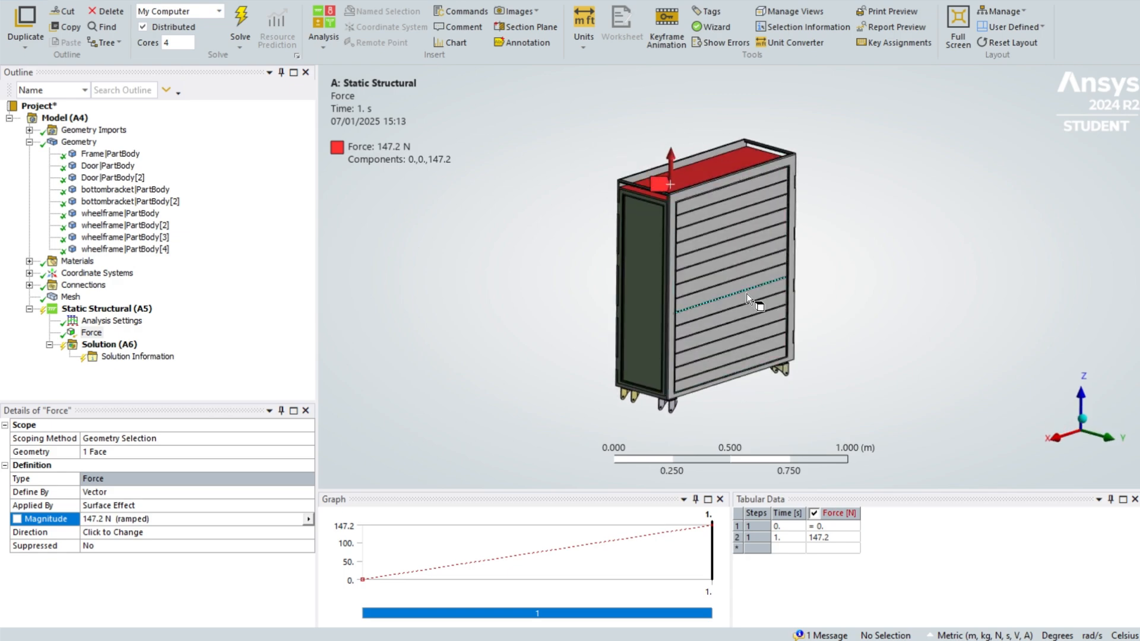
click(692, 187)
click(291, 534)
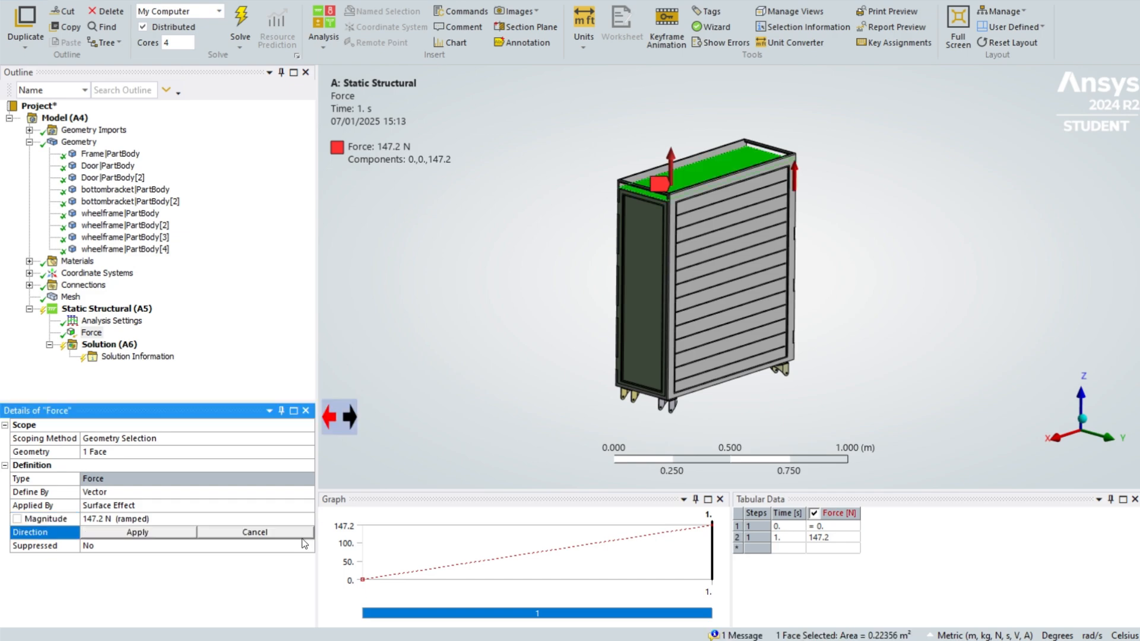
click(350, 418)
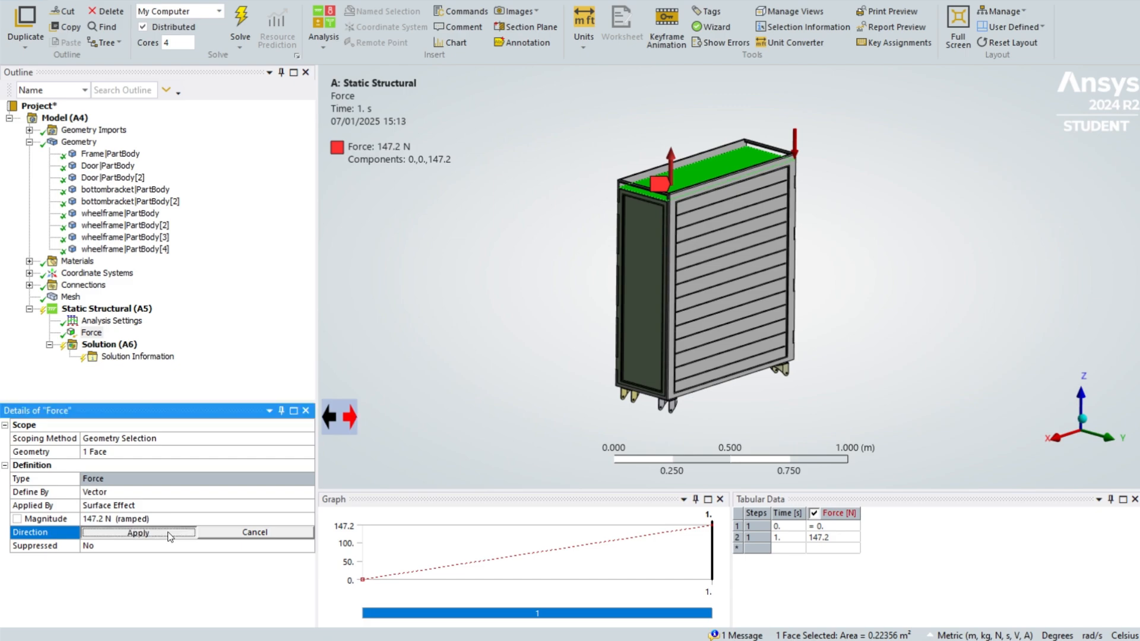
click(137, 532)
middle_drag(536, 335, 436, 338)
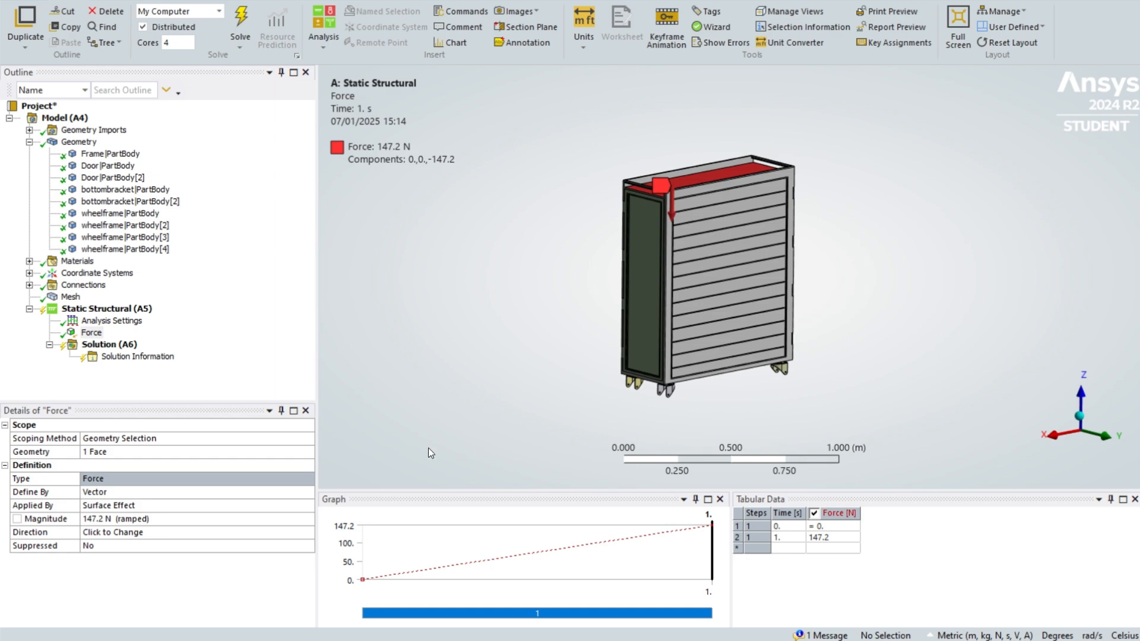
- Hide both door bodies in the view
click(100, 178)
ctrl+click(95, 165)
right_click(106, 167)
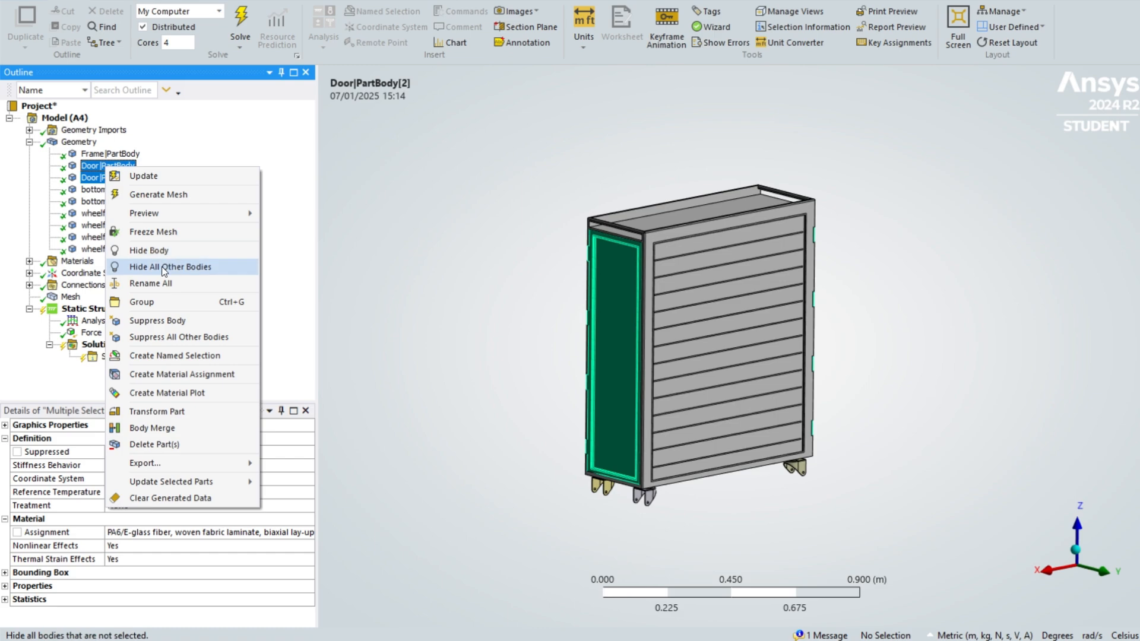
click(165, 256)
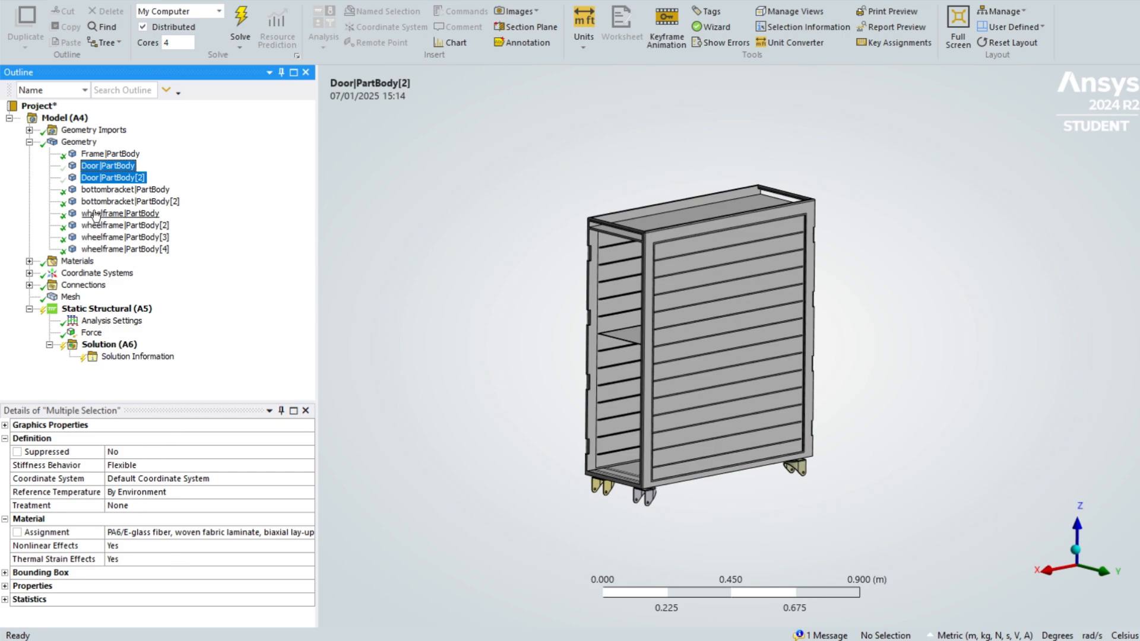
- Inspect the geometry's properties, including its volume and mass
click(79, 142)
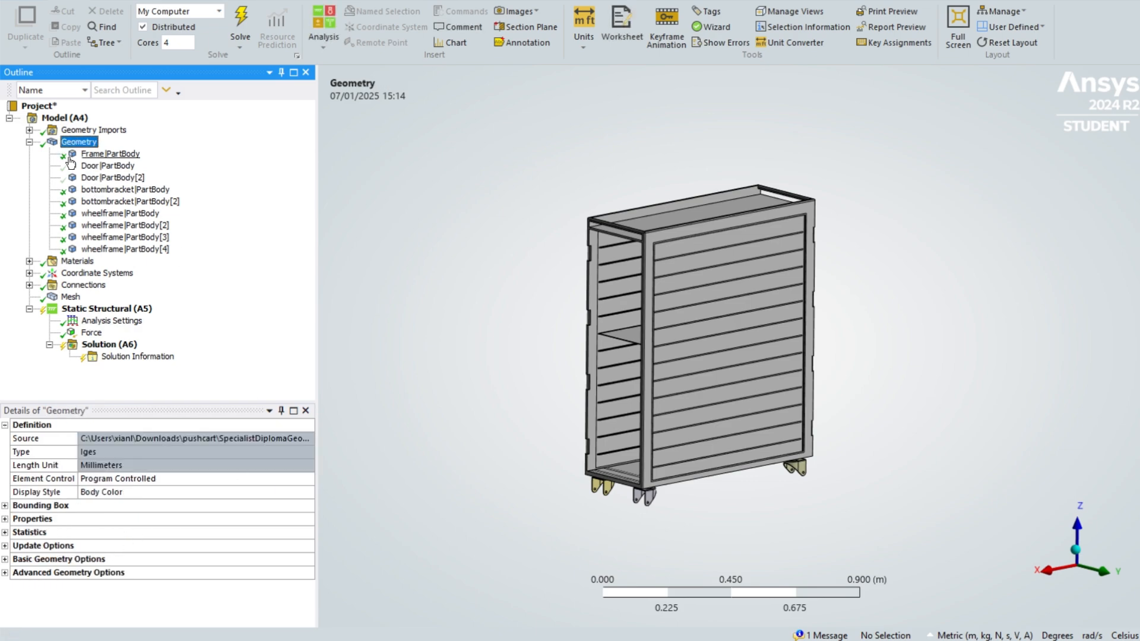
click(6, 519)
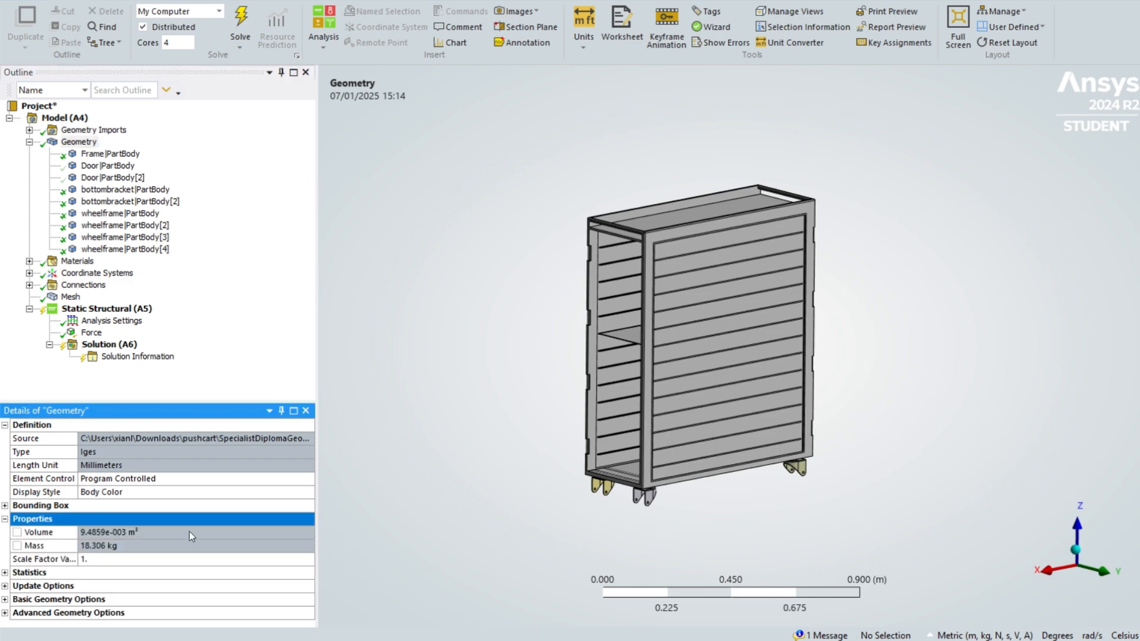
click(149, 558)
click(127, 545)
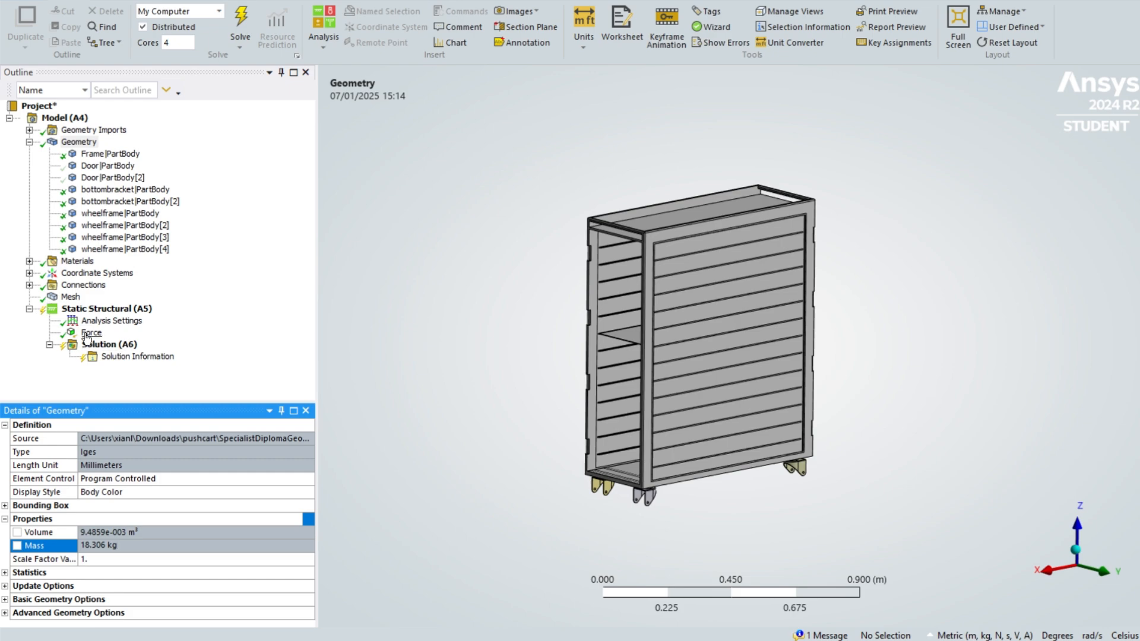
- Insert a second force on the static structural analysis and scope it to the 26 shelf rail faces inside the cart
click(99, 310)
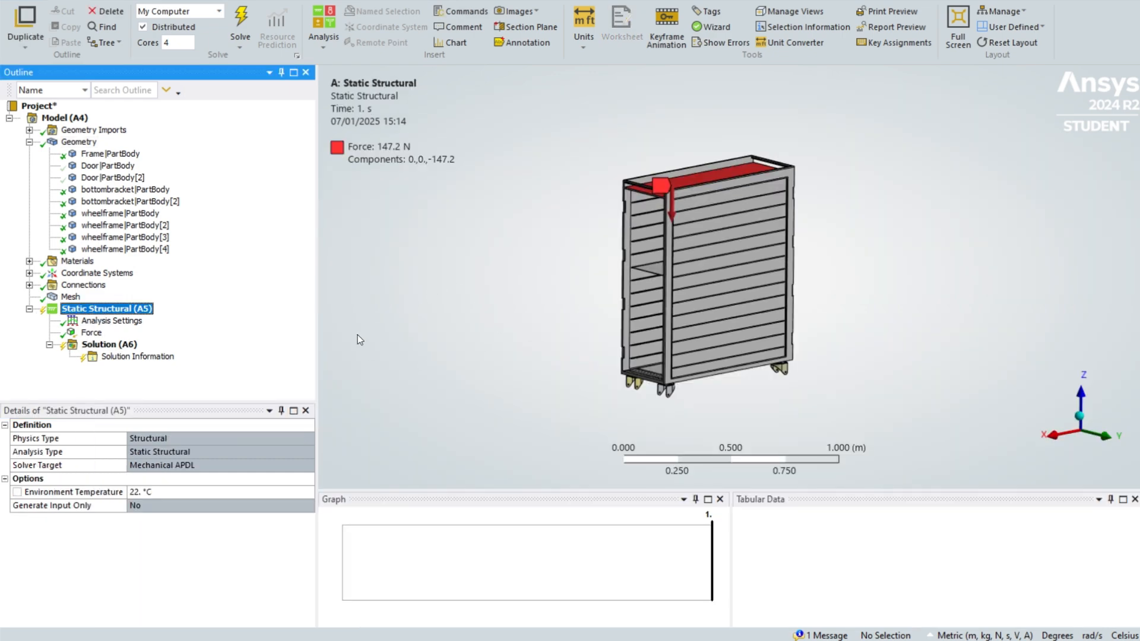
right_click(137, 310)
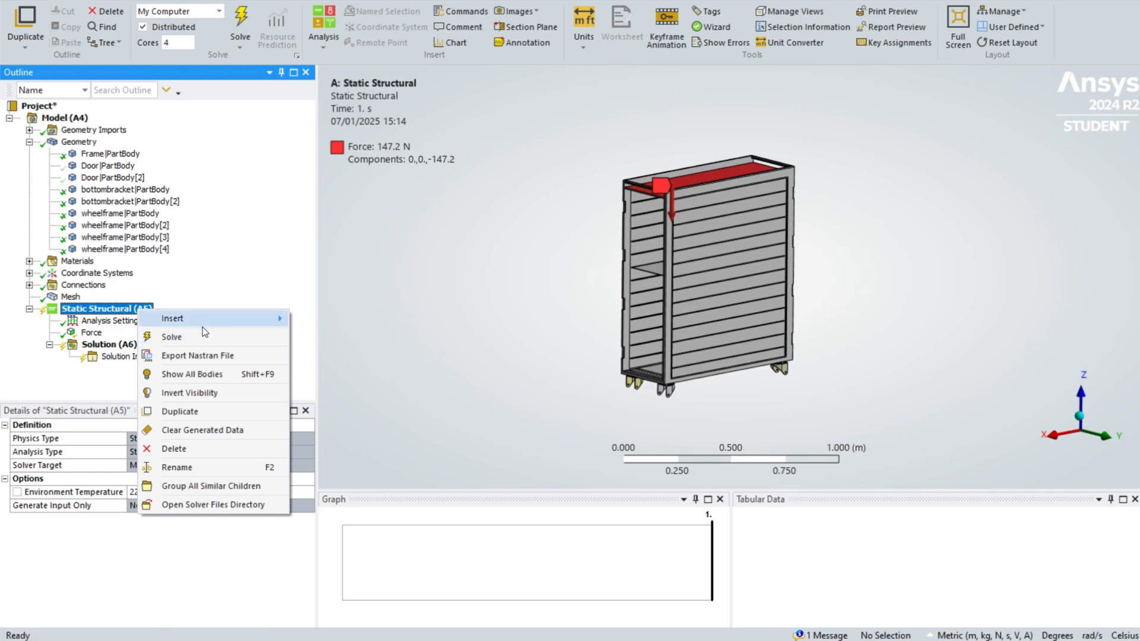
mouse_move(196, 319)
click(344, 121)
scroll(628, 258, up, 5)
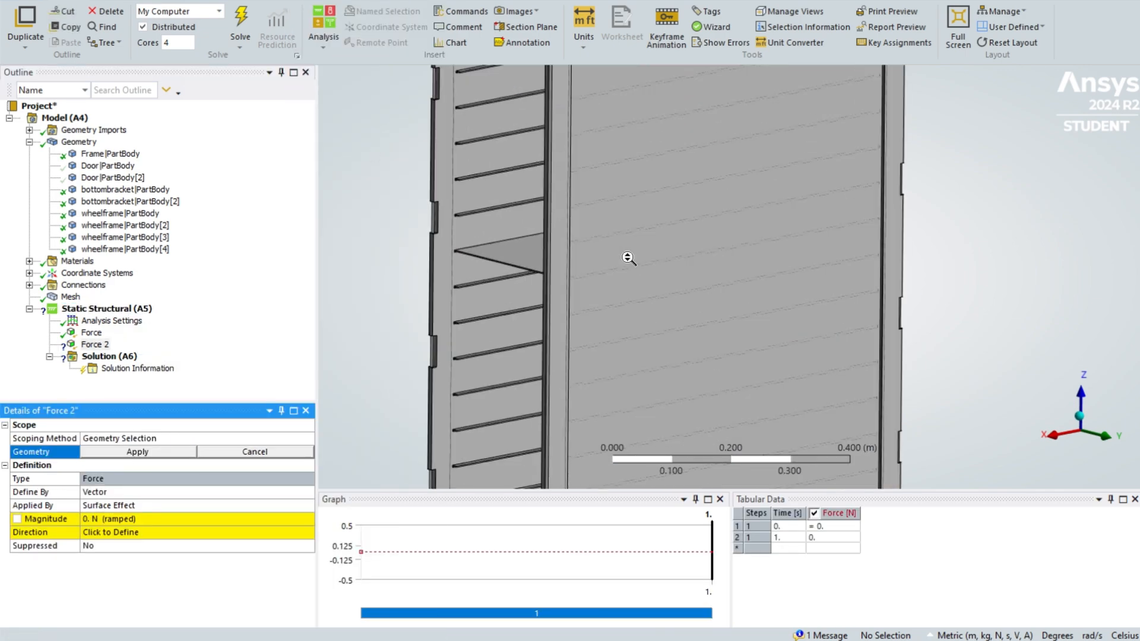
middle_drag(476, 318, 634, 317)
scroll(486, 411, up, 2)
scroll(634, 317, up, 1)
click(541, 424)
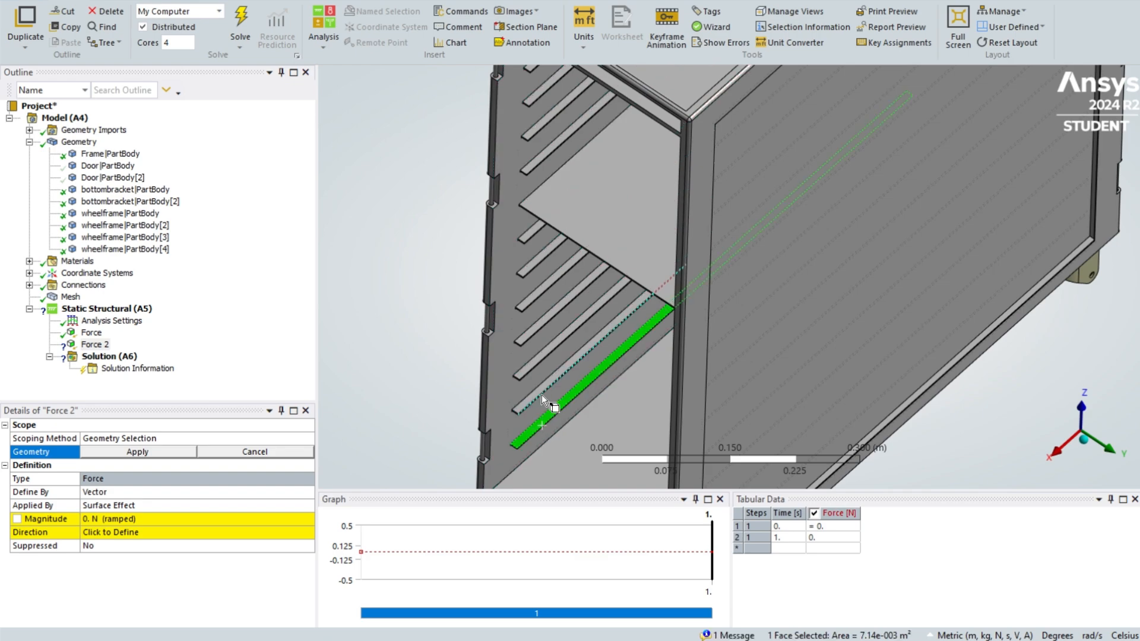
ctrl+click(542, 386)
ctrl+click(535, 358)
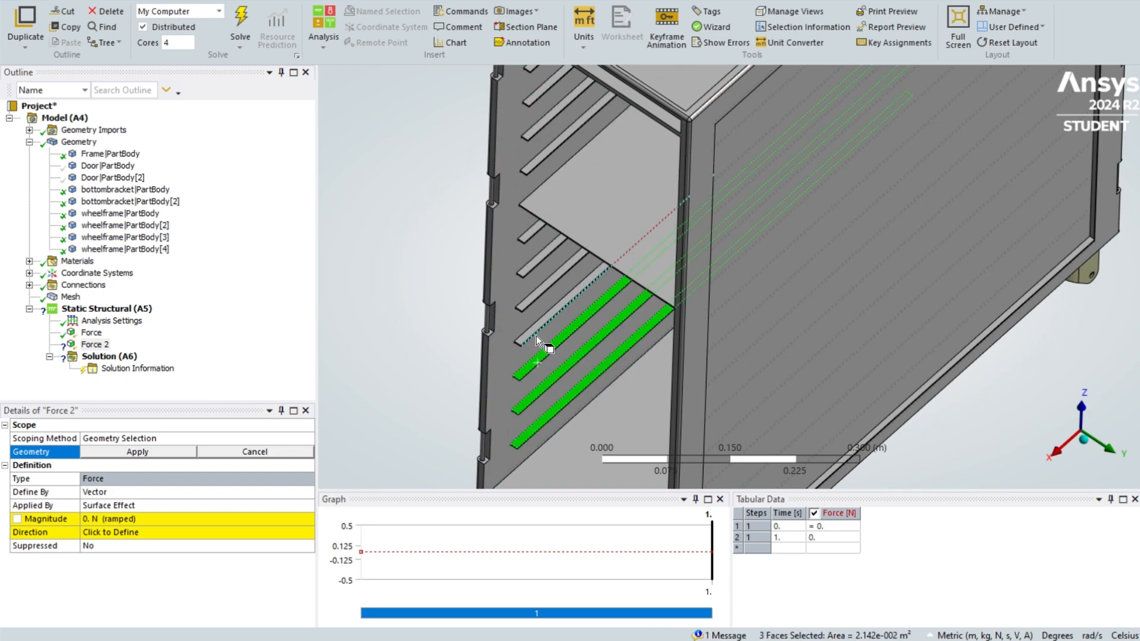
ctrl+click(536, 335)
ctrl+click(529, 300)
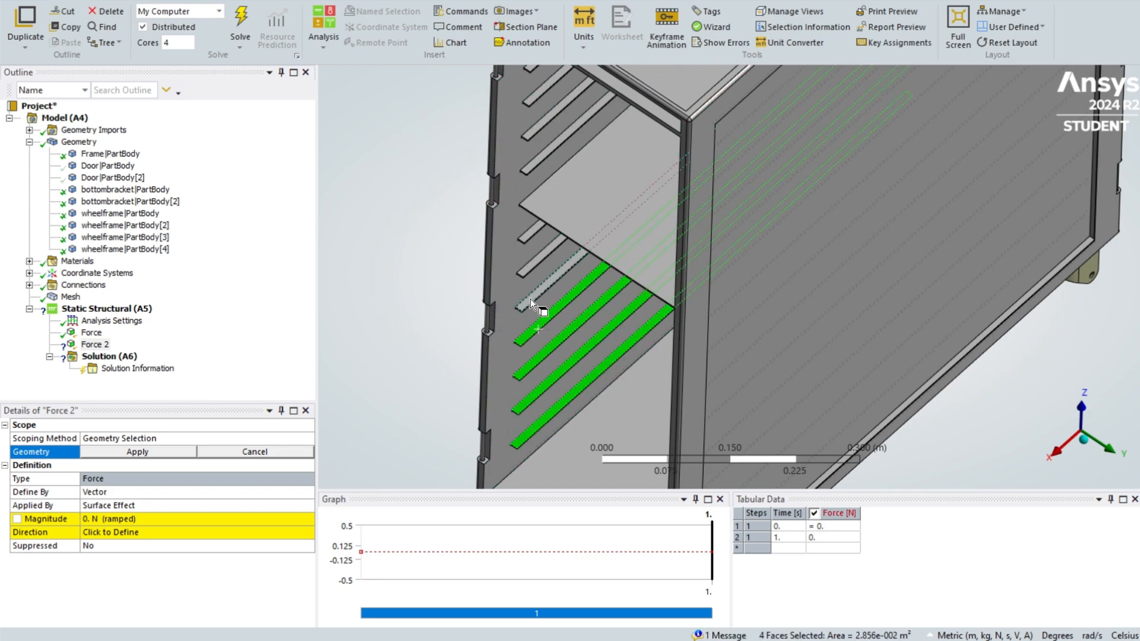
ctrl+click(532, 265)
ctrl+click(533, 231)
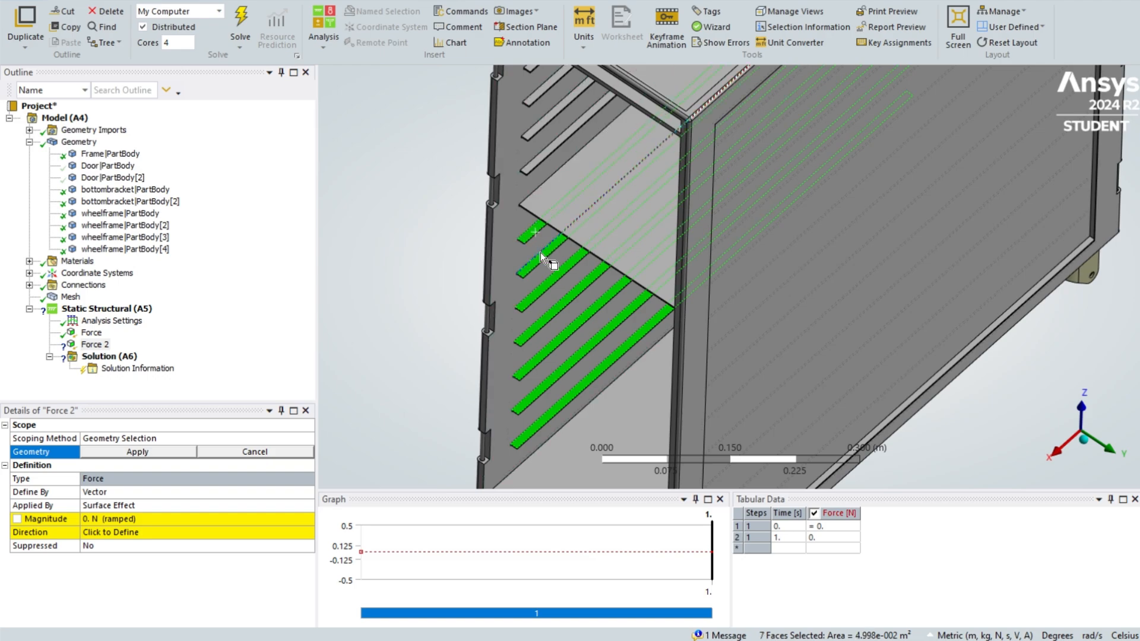
ctrl+middle_drag(533, 231, 644, 282)
ctrl+click(582, 308)
scroll(645, 282, down, 5)
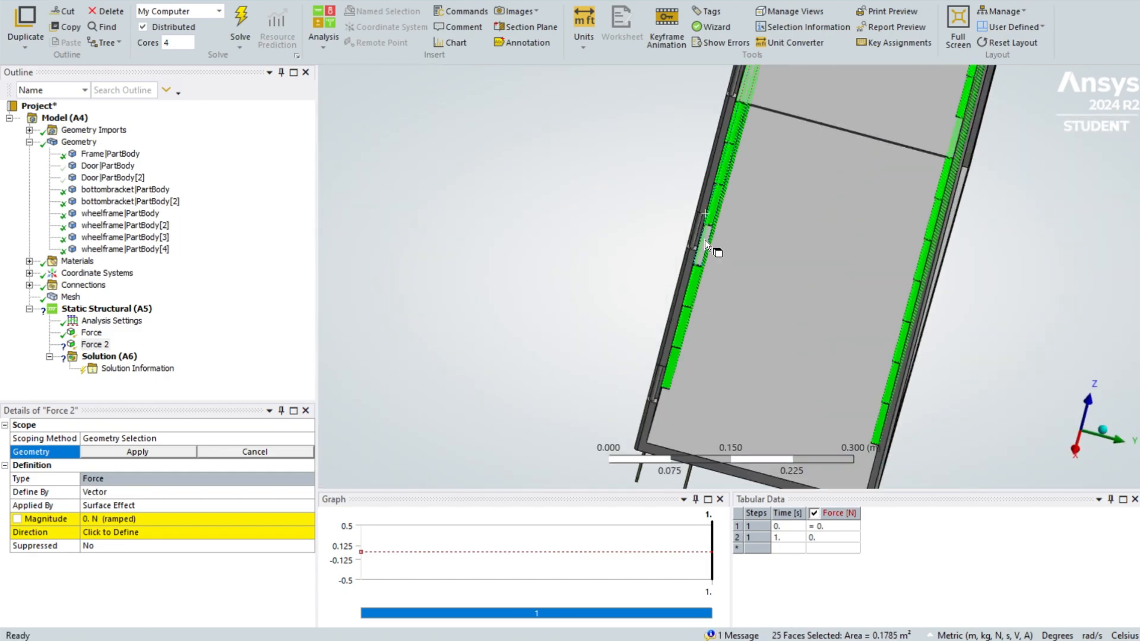
click(170, 456)
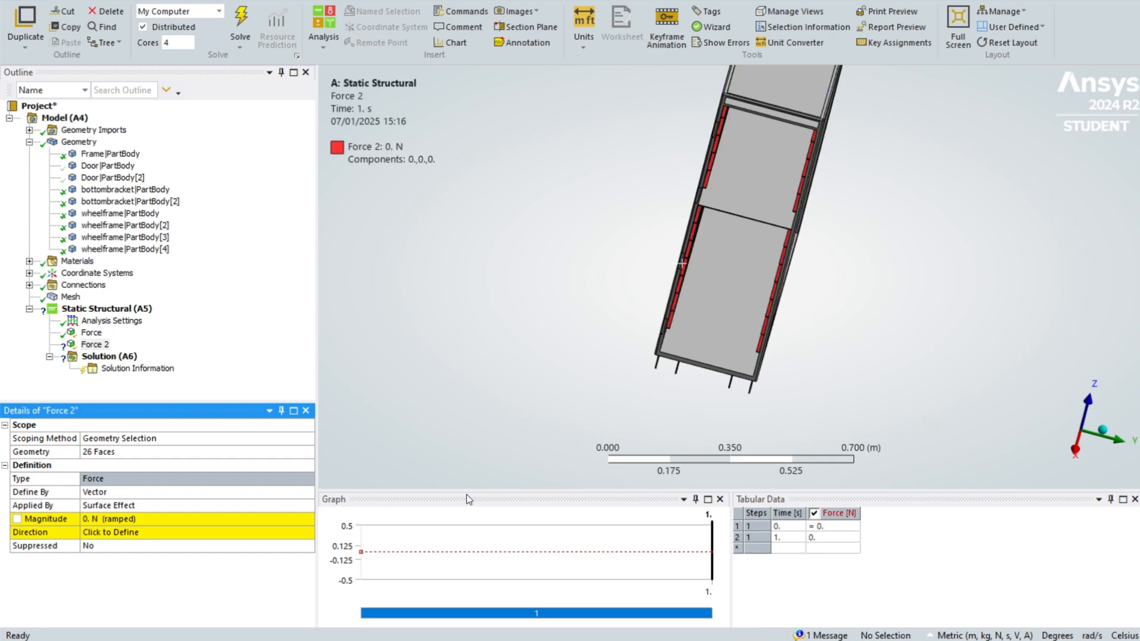
- Define the second force by components and set its Z component to -882.9 N
click(156, 493)
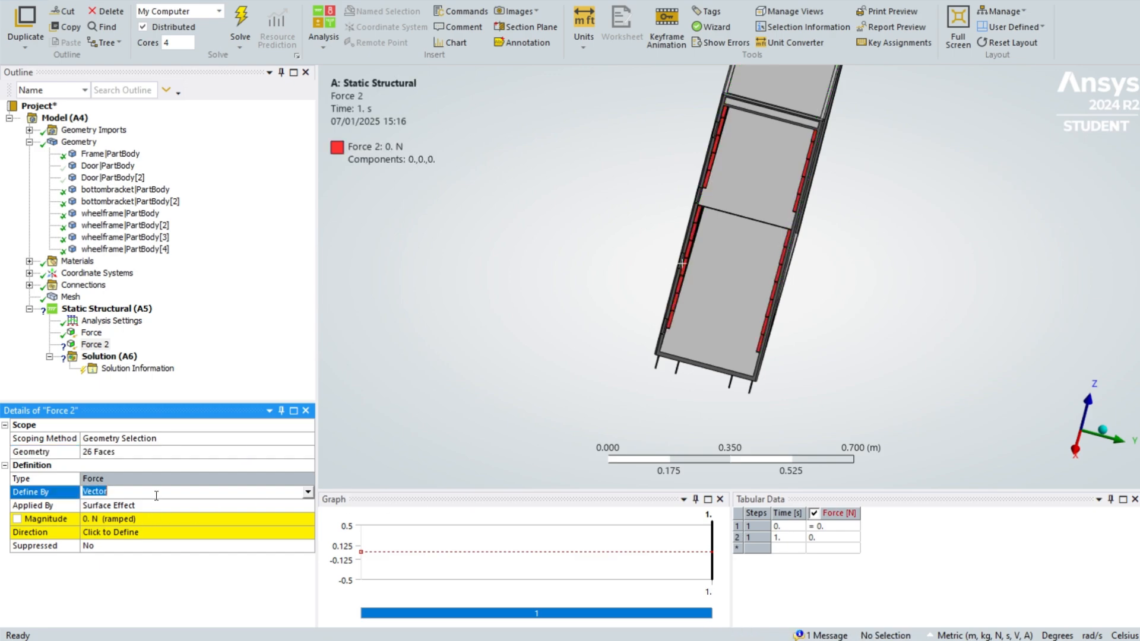
click(308, 491)
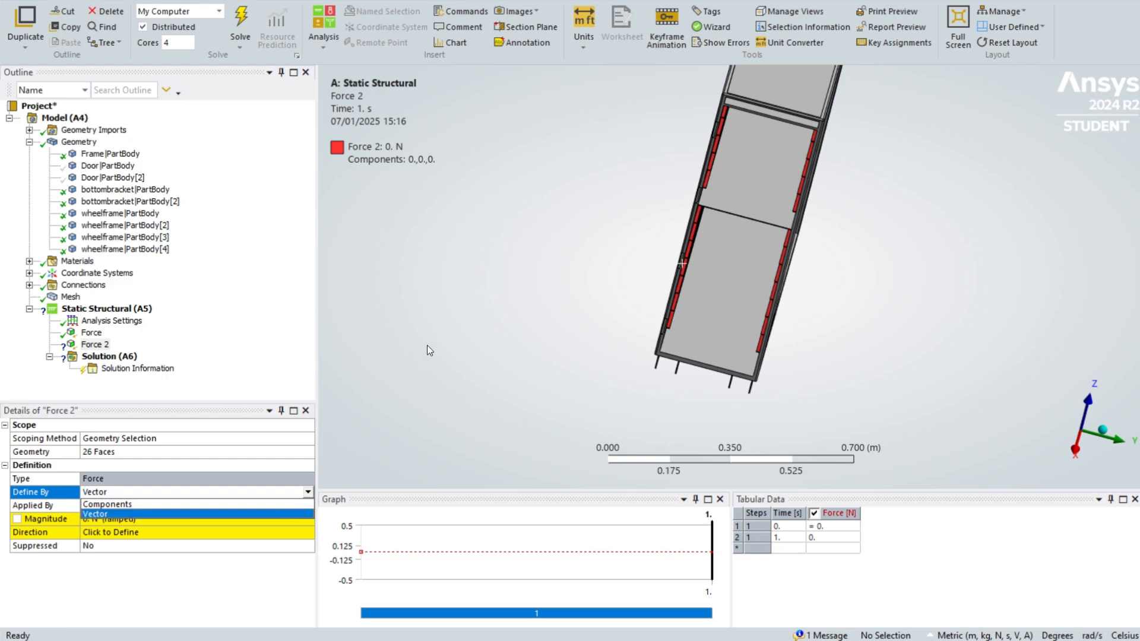
click(240, 505)
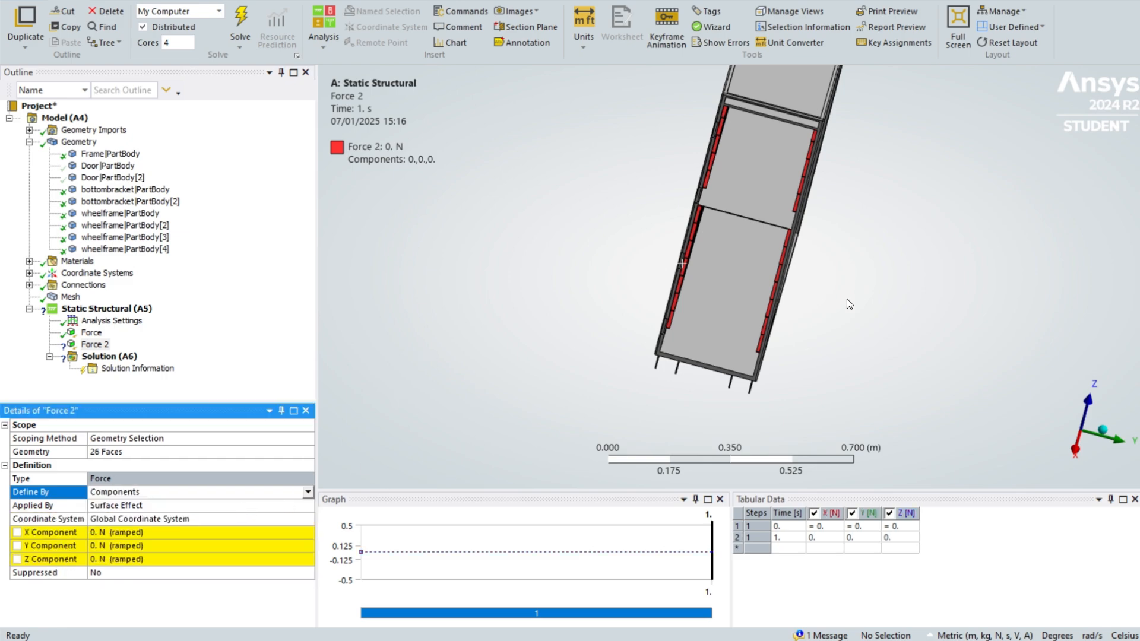
middle_drag(848, 301, 757, 335)
middle_drag(706, 253, 634, 279)
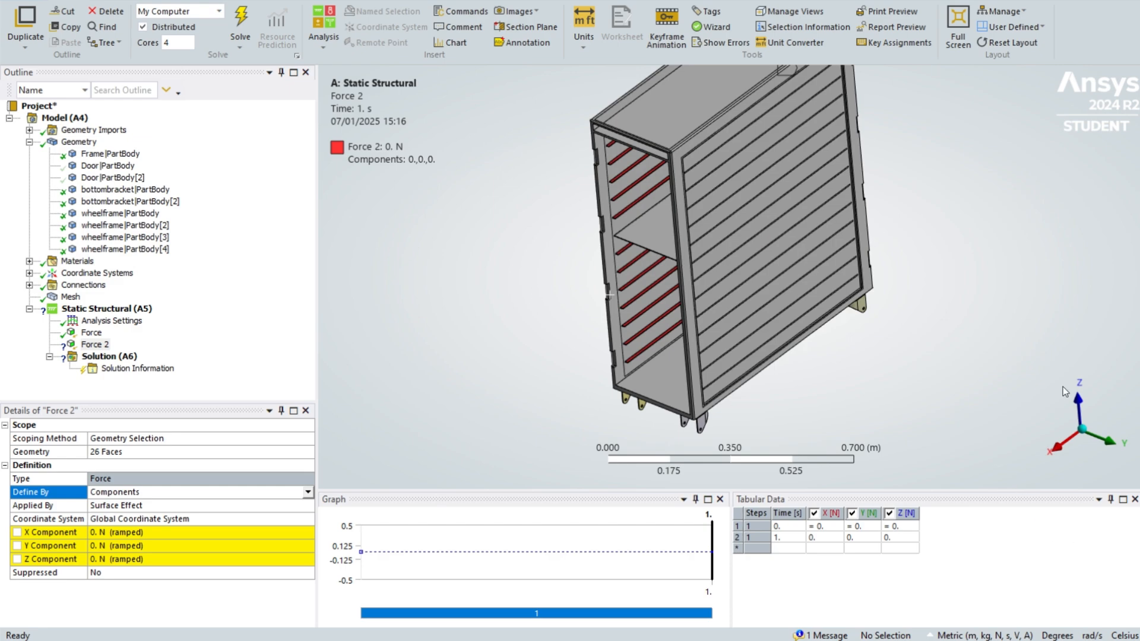
ctrl+middle_drag(520, 254, 603, 326)
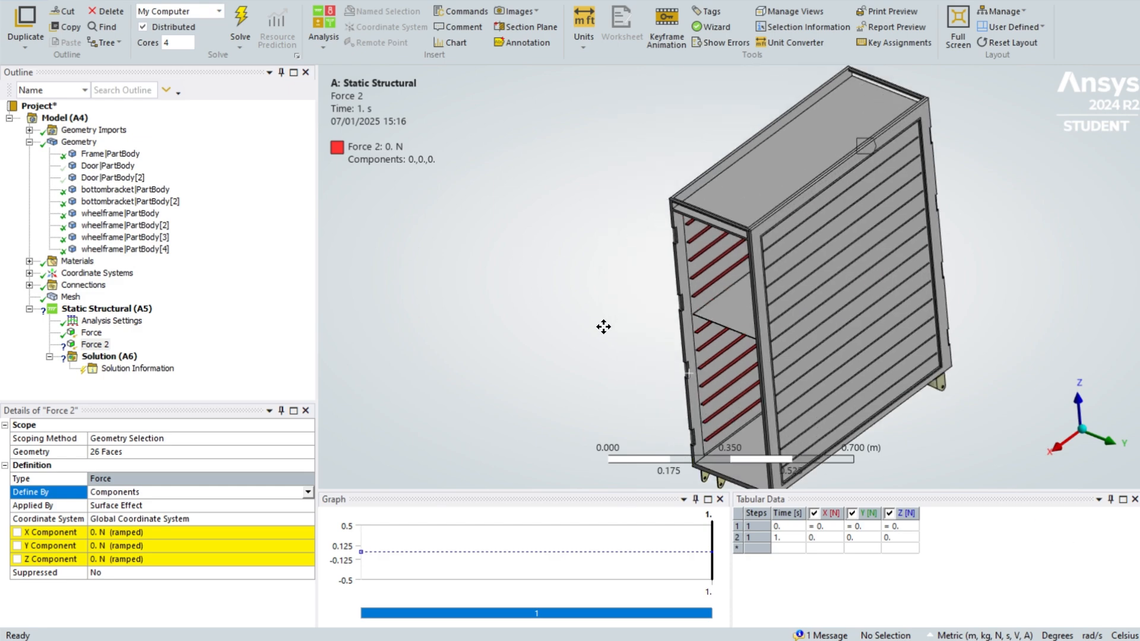
ctrl+middle_drag(732, 224, 767, 100)
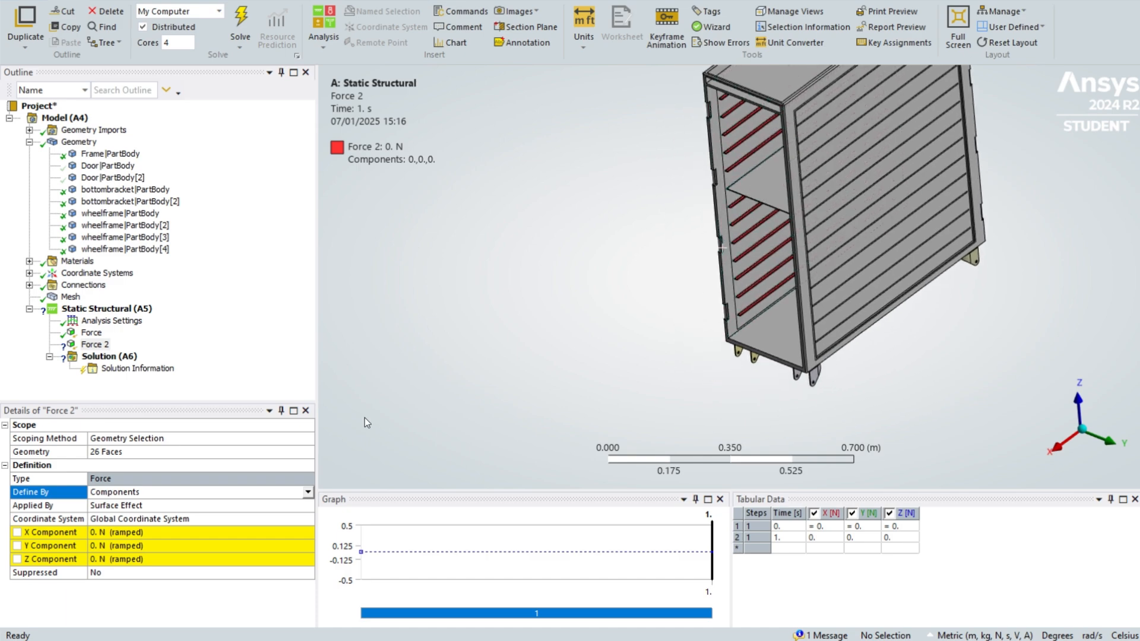
click(105, 559)
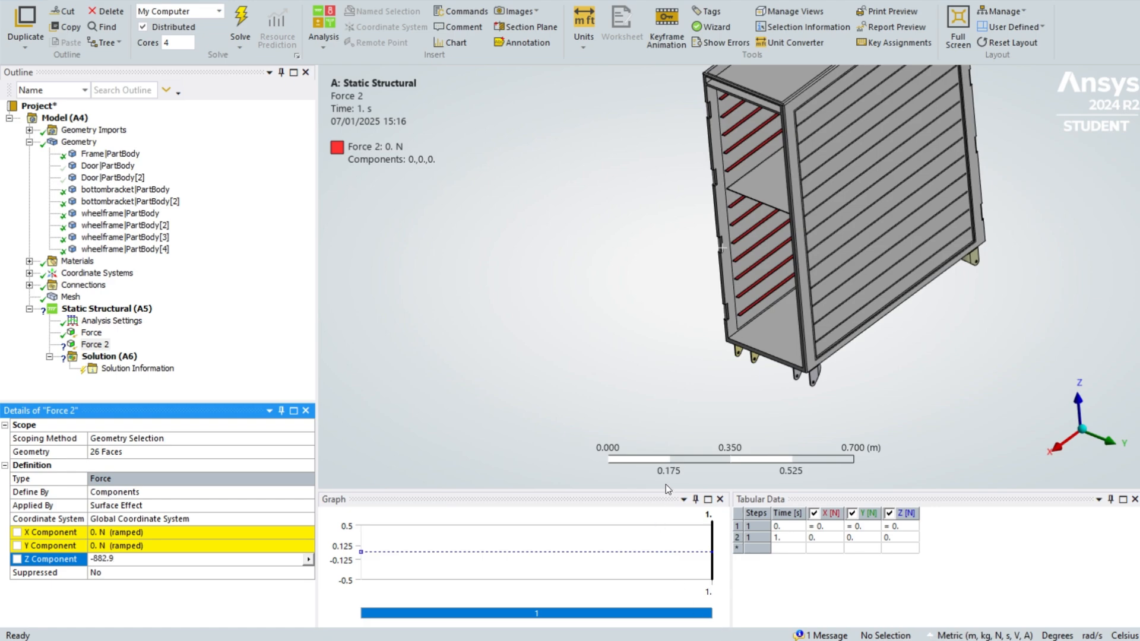
key(Return)
middle_drag(579, 200, 472, 356)
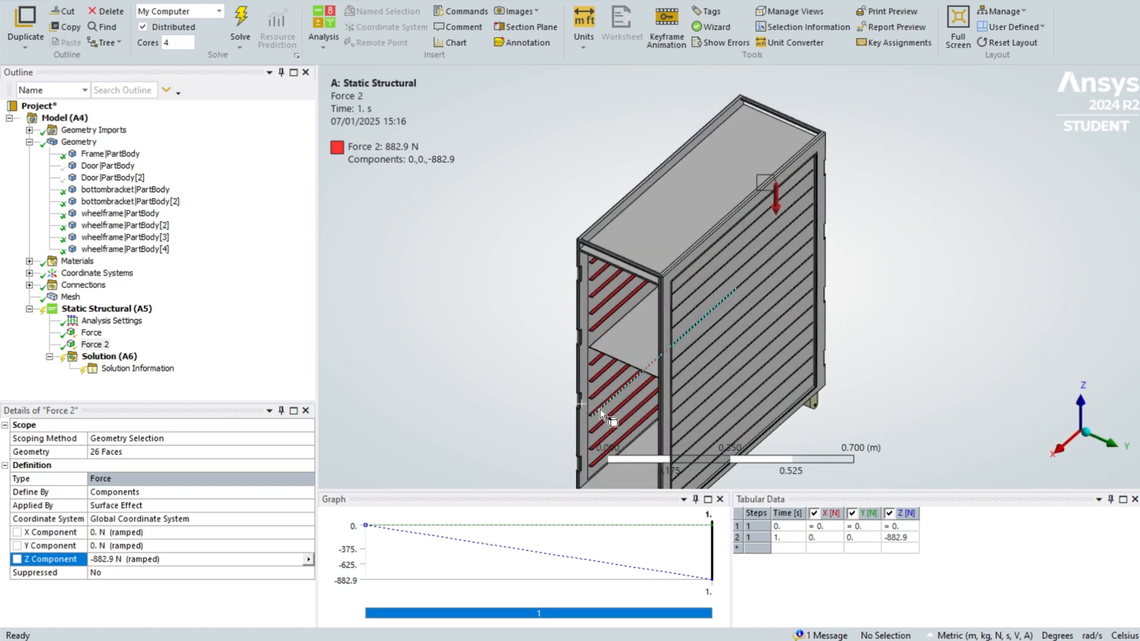
middle_drag(601, 411, 634, 465)
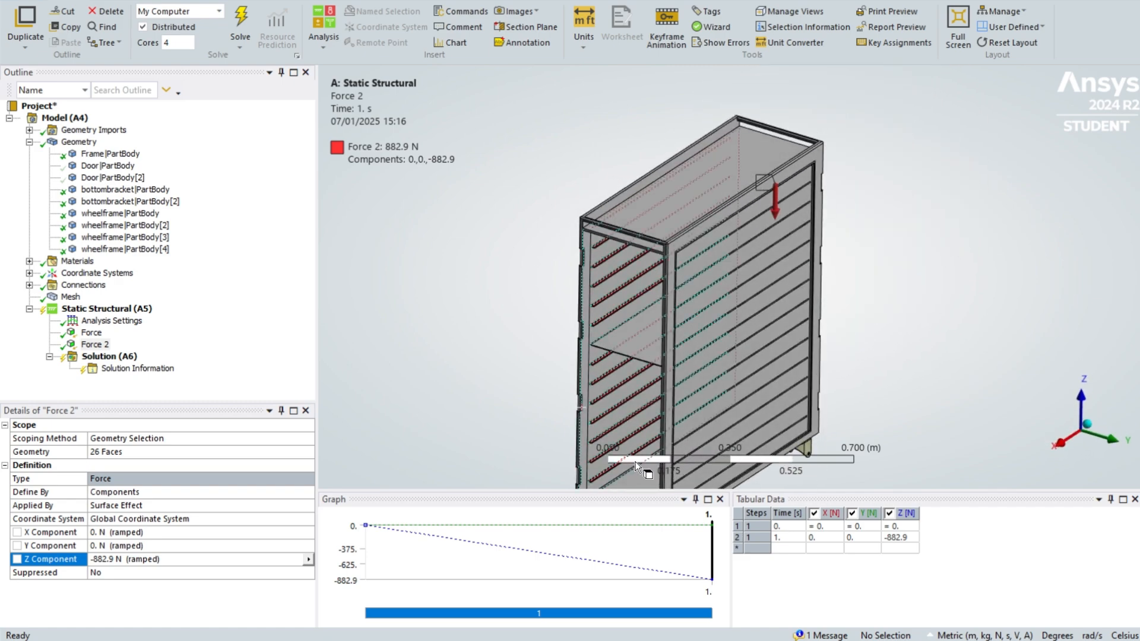
ctrl+middle_drag(462, 364, 564, 255)
scroll(507, 328, down, 4)
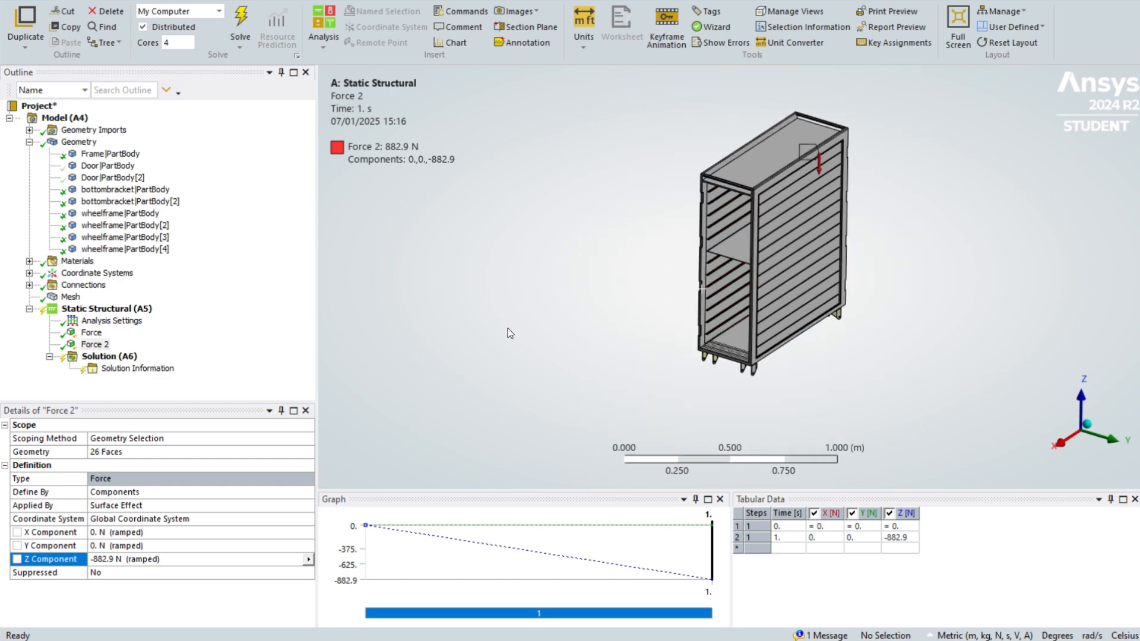
scroll(490, 356, up, 1)
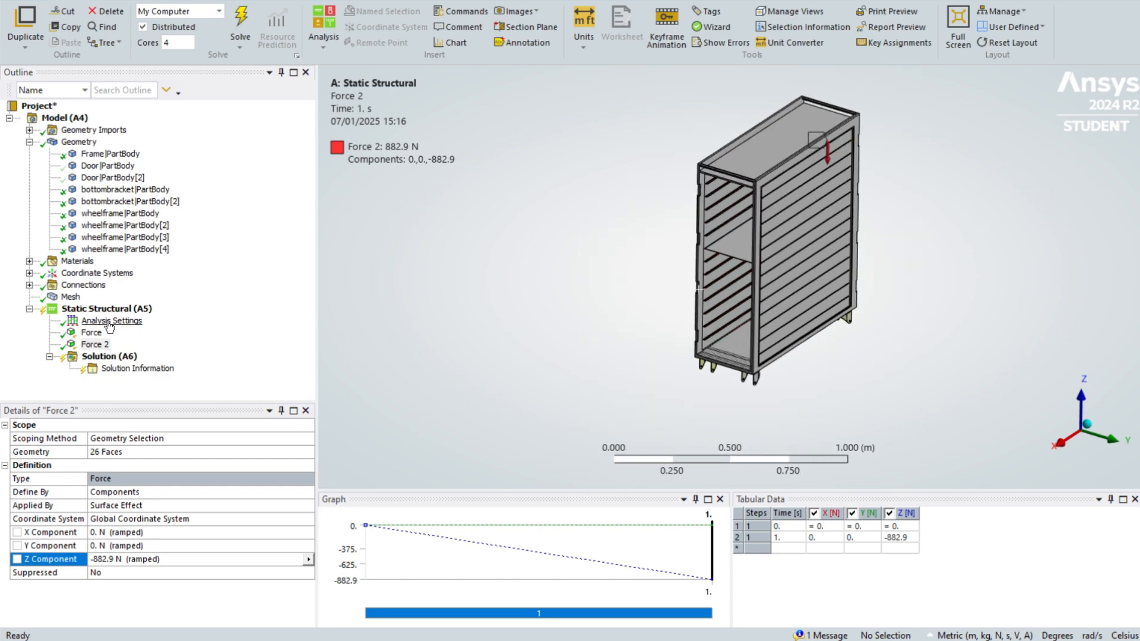
click(109, 356)
right_click(110, 357)
mouse_move(230, 372)
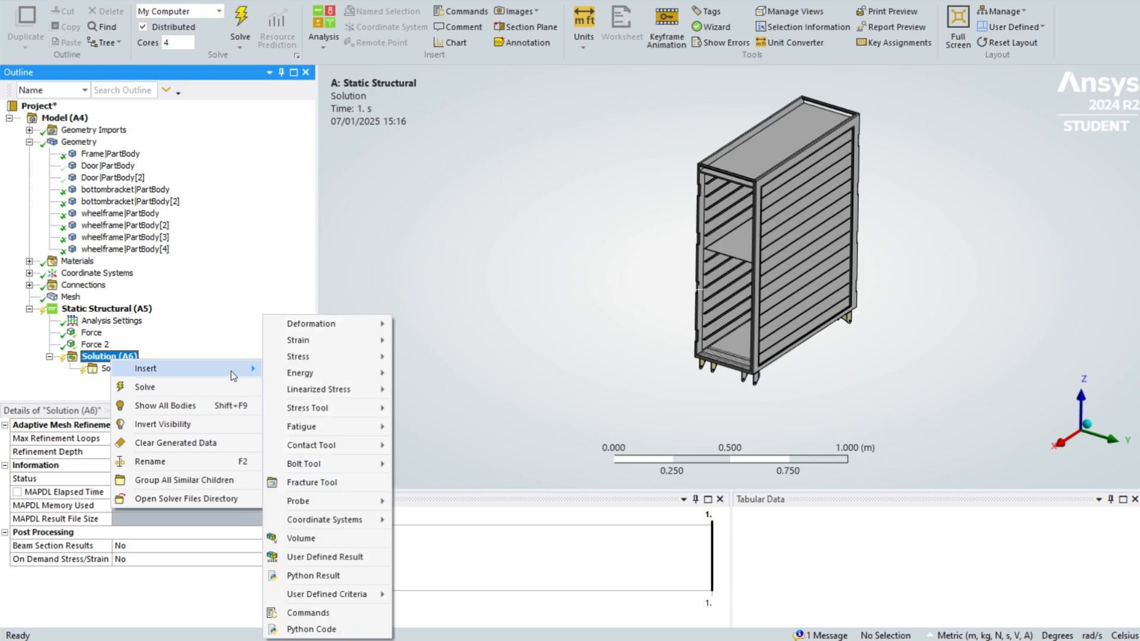
- Insert a fixed support and scope it to the 16 pin-hole faces of the wheel brackets under the cart
click(95, 309)
right_click(132, 308)
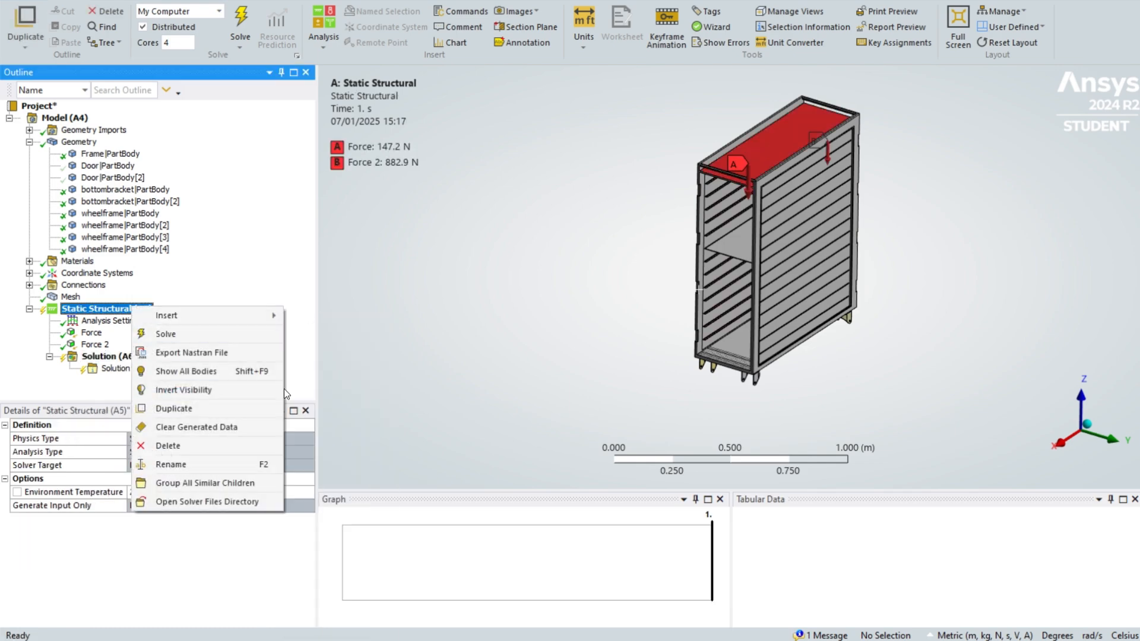
mouse_move(178, 315)
click(361, 252)
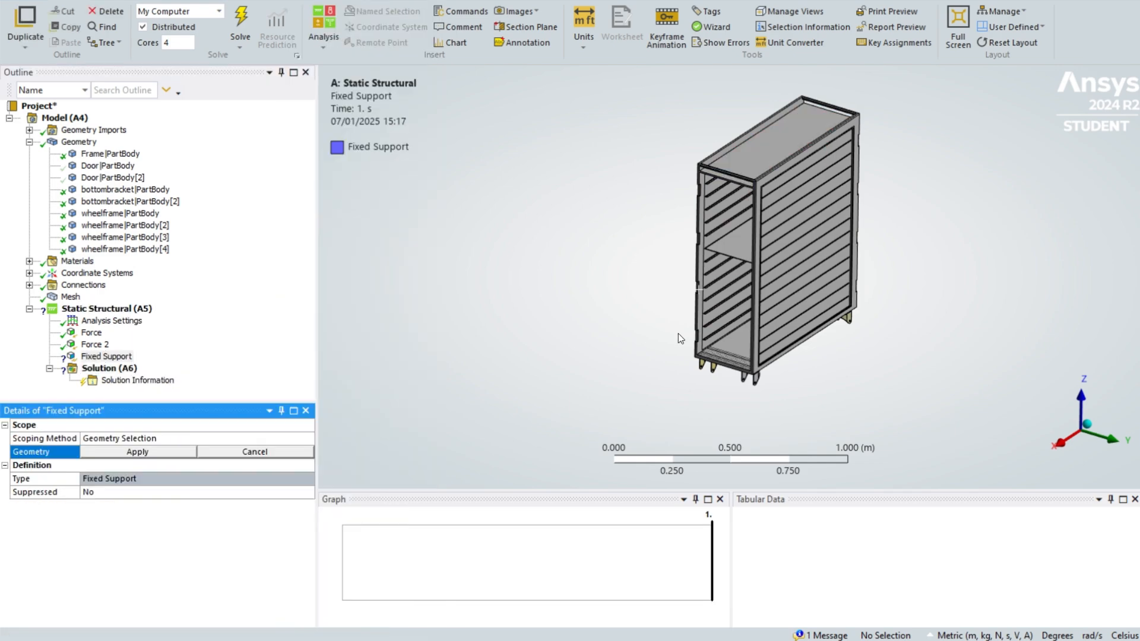
middle_drag(677, 333, 699, 420)
scroll(703, 415, up, 4)
ctrl+middle_drag(741, 383, 633, 259)
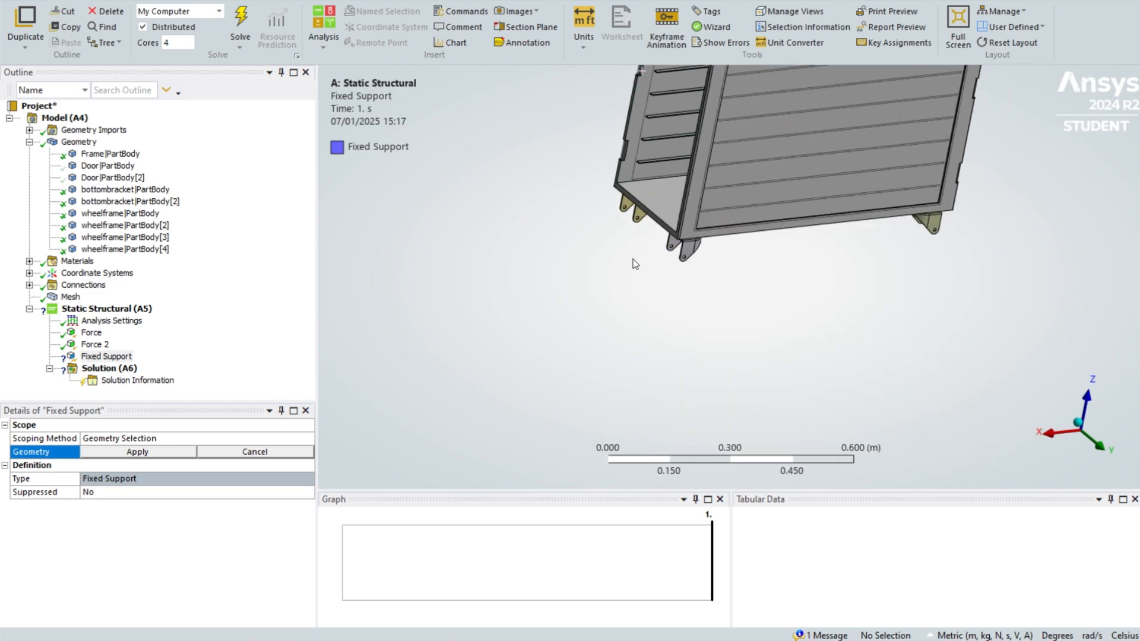
scroll(647, 251, up, 5)
scroll(658, 244, up, 4)
ctrl+middle_drag(539, 219, 866, 288)
scroll(882, 266, up, 7)
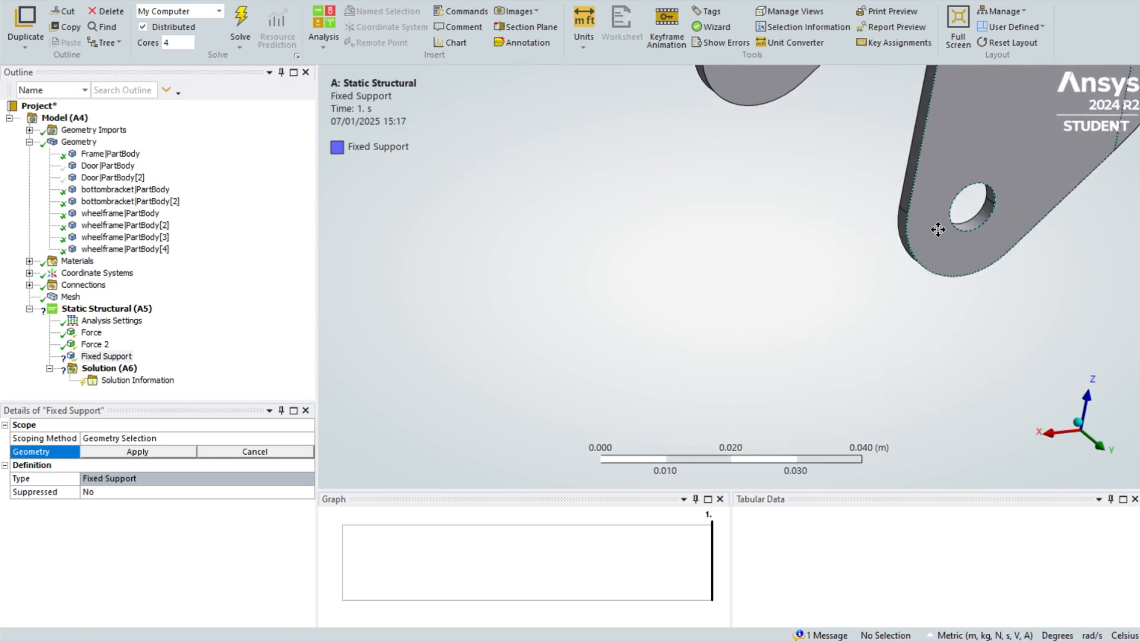
ctrl+middle_drag(936, 229, 710, 311)
click(713, 309)
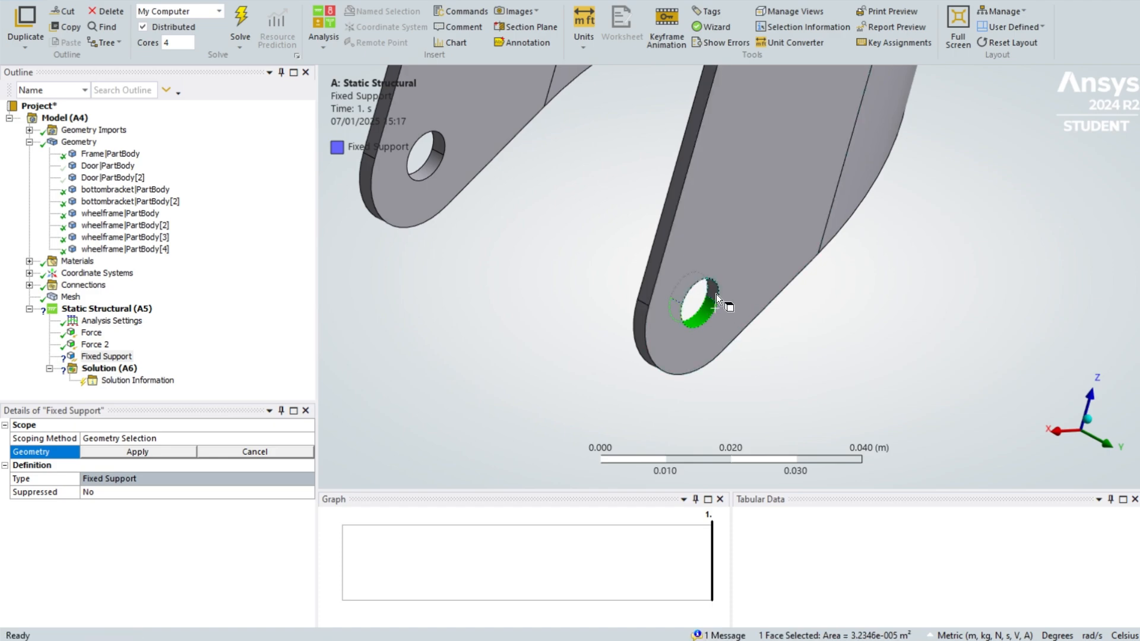
ctrl+click(716, 294)
ctrl+middle_drag(514, 276, 763, 300)
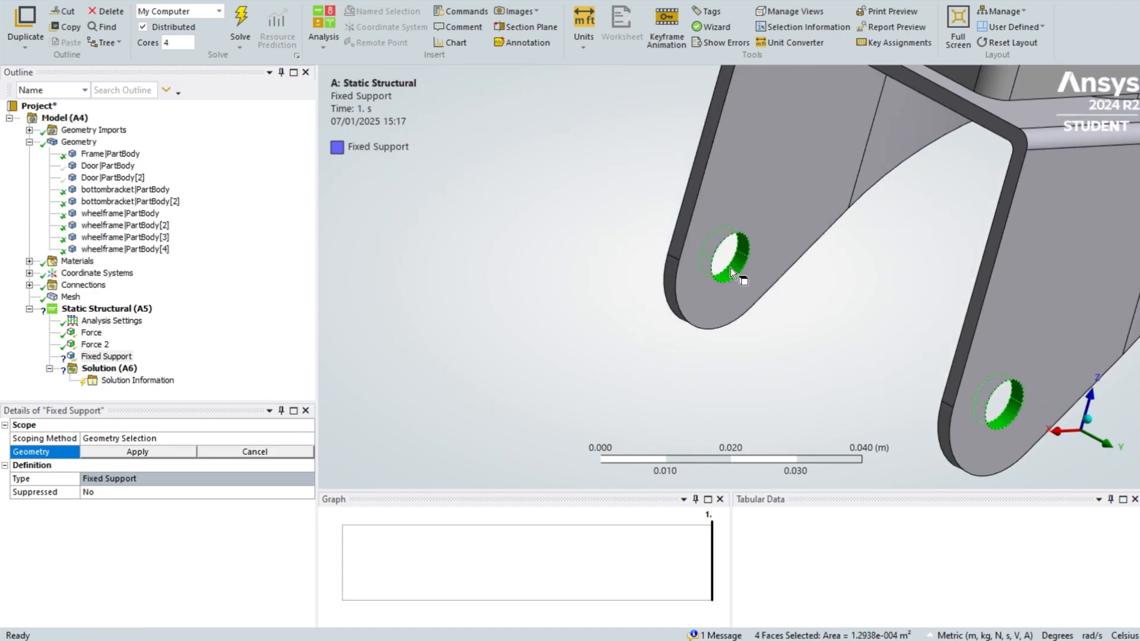
ctrl+middle_drag(654, 247, 757, 386)
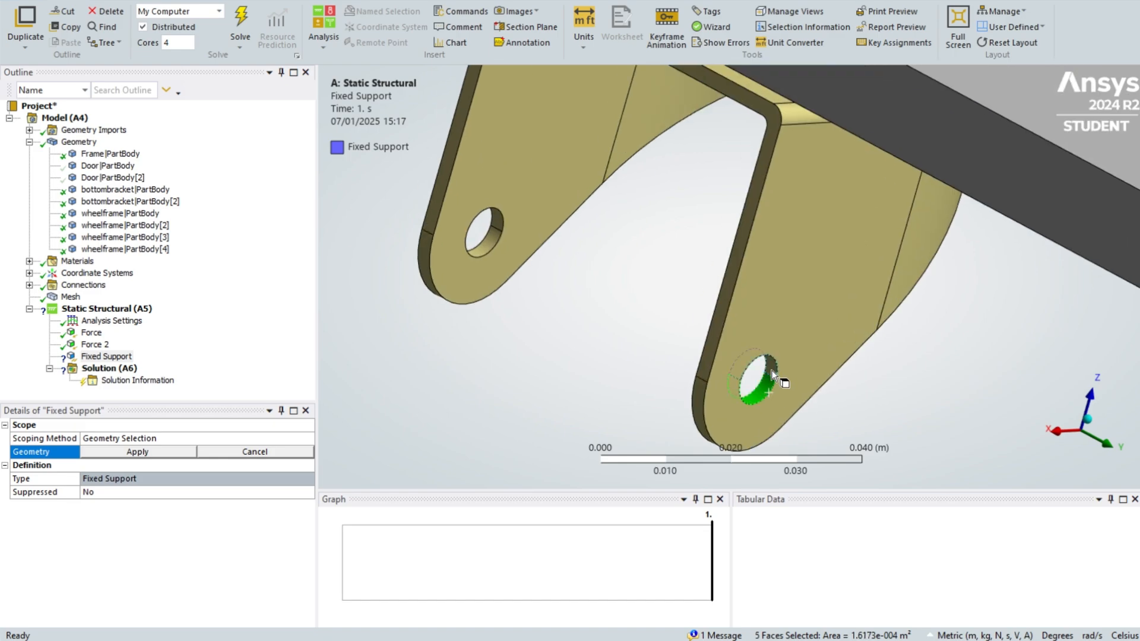
ctrl+click(487, 244)
ctrl+click(497, 221)
scroll(546, 241, down, 8)
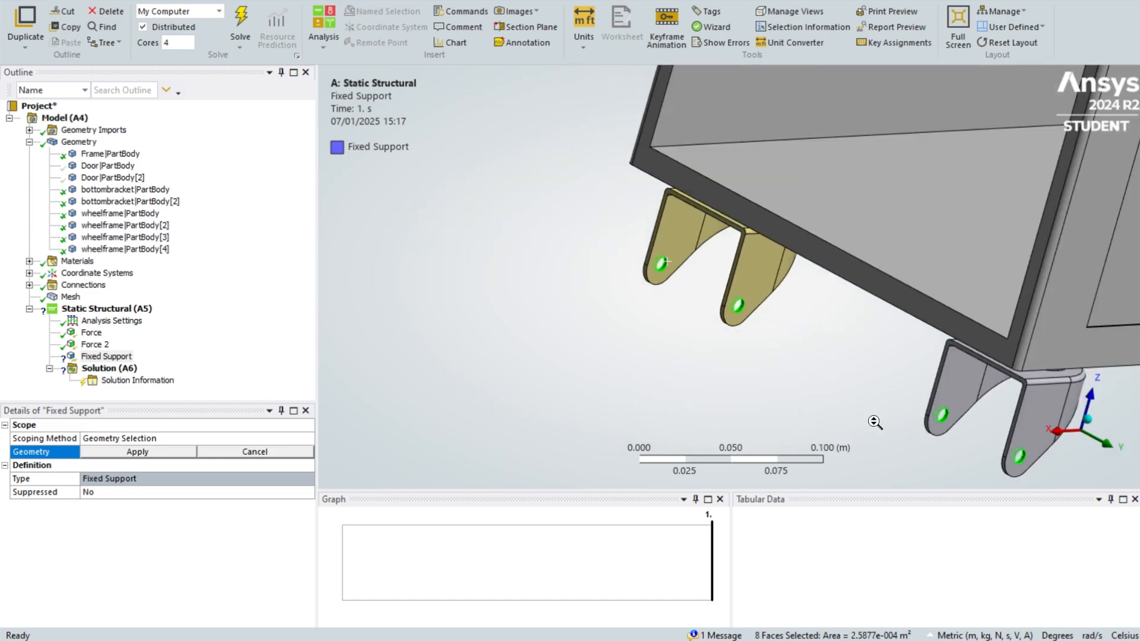
ctrl+middle_drag(900, 419, 454, 141)
ctrl+middle_drag(856, 214, 375, 424)
scroll(729, 318, up, 10)
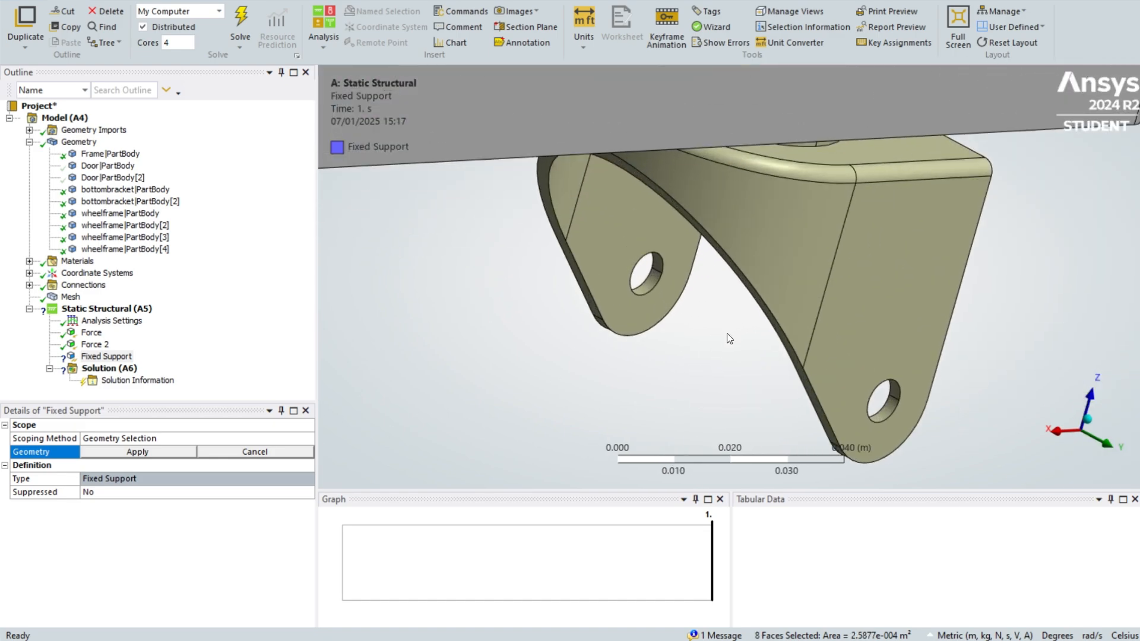
ctrl+click(606, 281)
ctrl+middle_drag(966, 467, 725, 371)
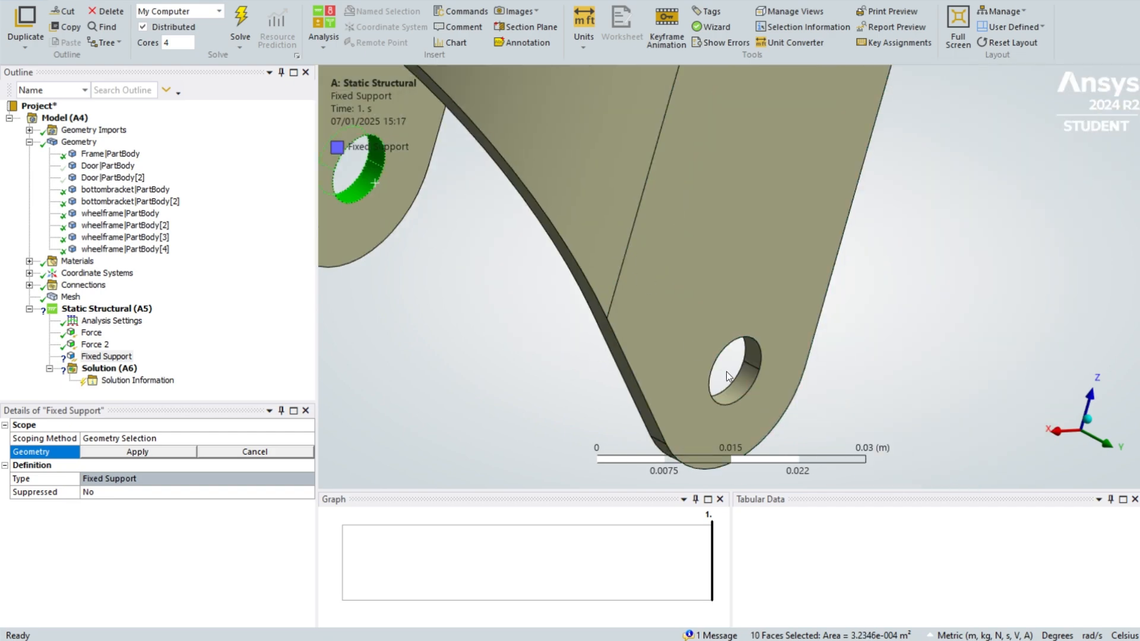
ctrl+click(754, 354)
ctrl+click(751, 347)
scroll(751, 348, down, 10)
middle_drag(598, 267, 841, 328)
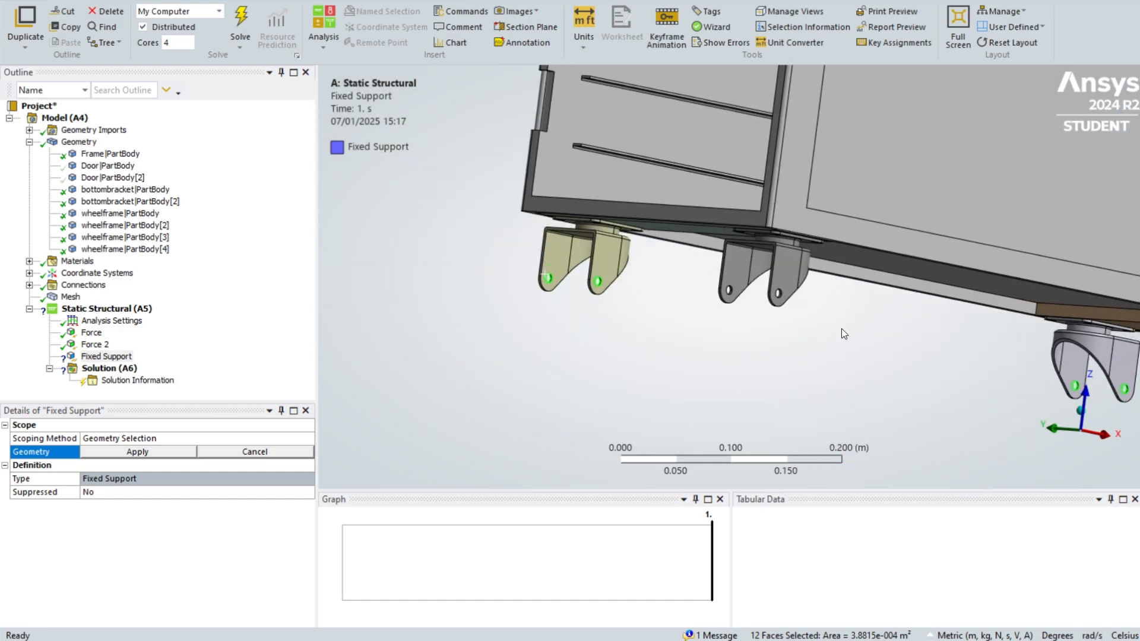
scroll(793, 348, up, 10)
ctrl+click(732, 351)
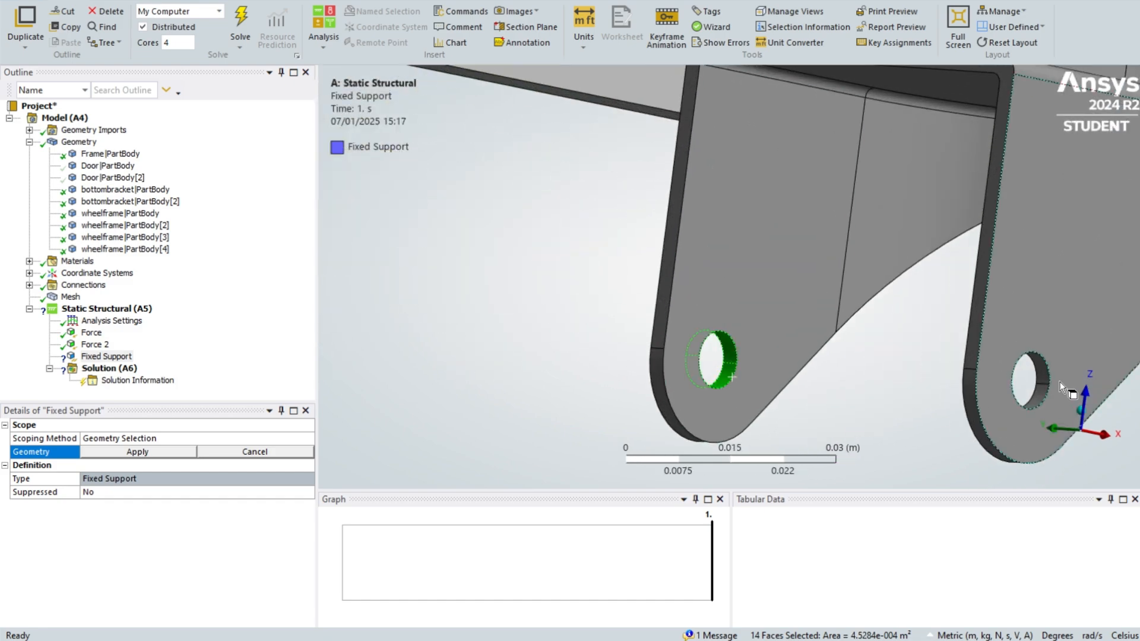
ctrl+click(1042, 385)
click(153, 451)
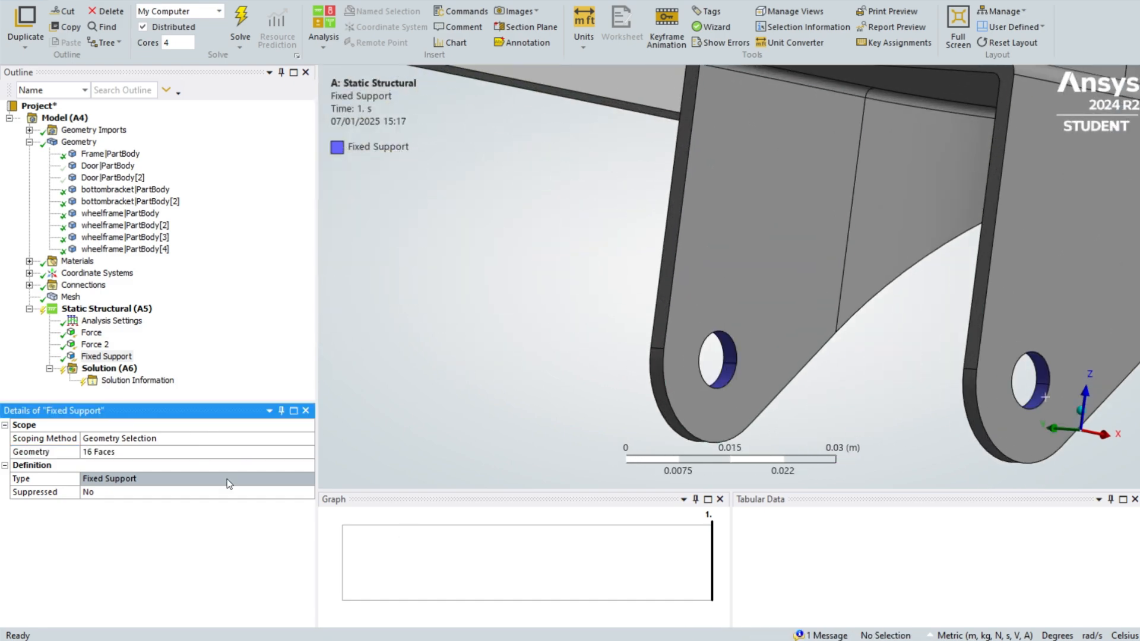
scroll(652, 377, down, 15)
middle_drag(732, 361, 472, 372)
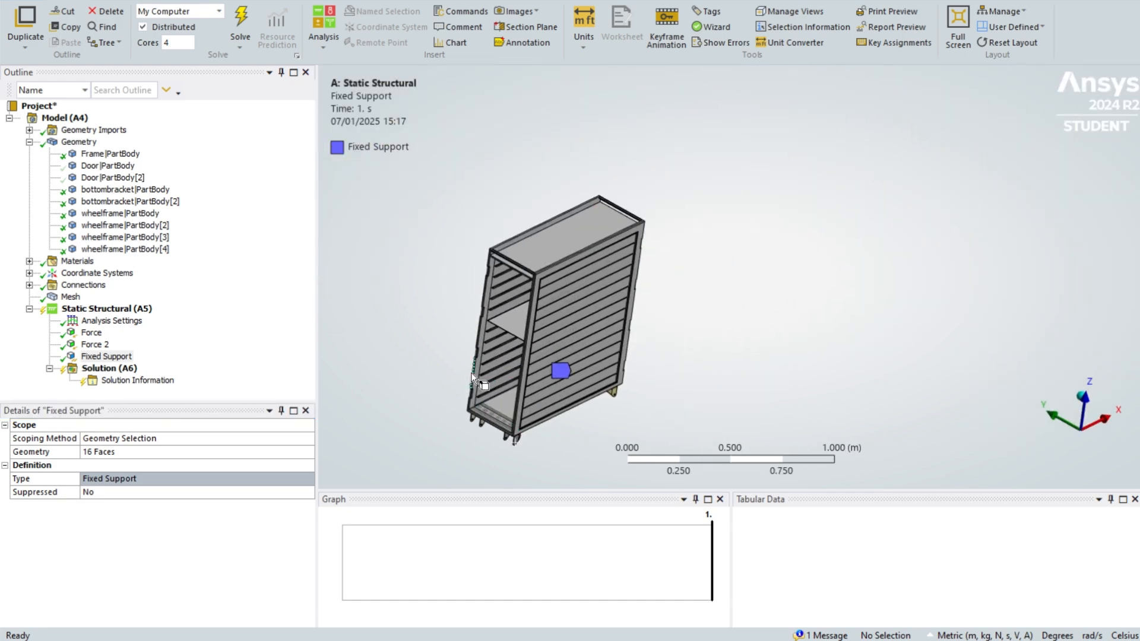
- Insert a Total Deformation result under the solution
right_click(100, 367)
mouse_move(166, 372)
mouse_move(368, 327)
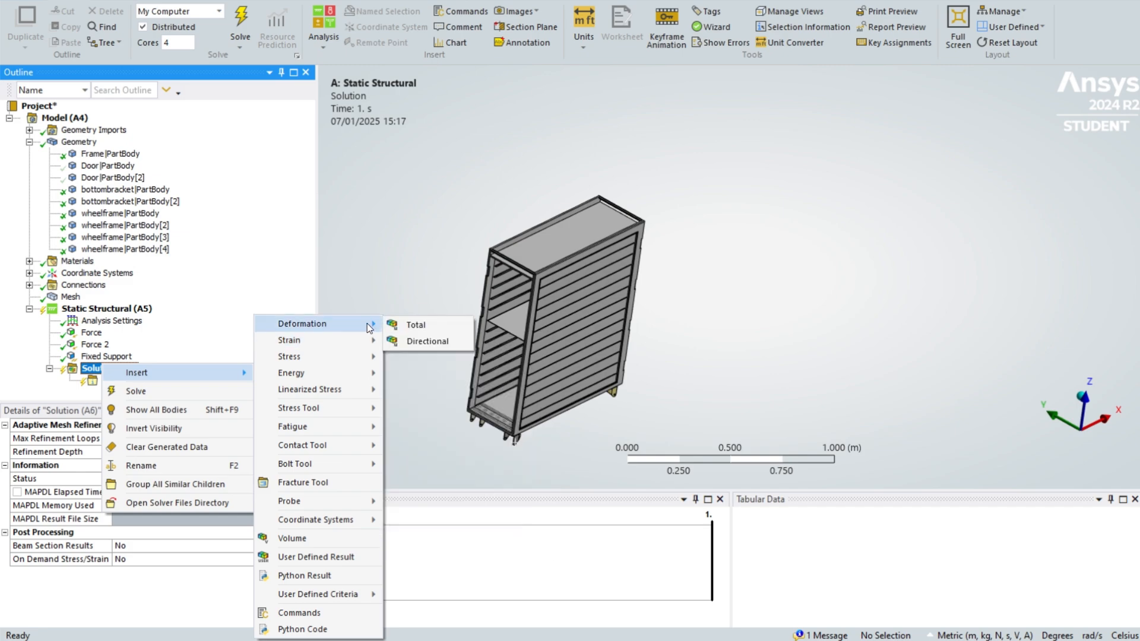
click(415, 325)
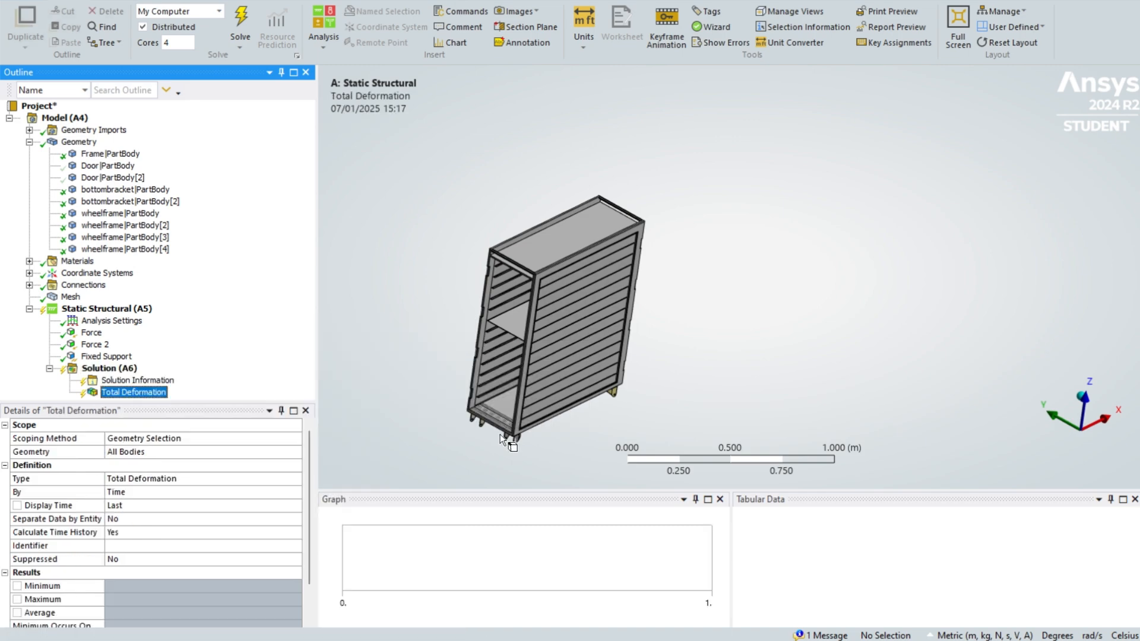
- Insert Equivalent (von-Mises) Stress and Maximum Principal Stress results under the solution
right_click(122, 370)
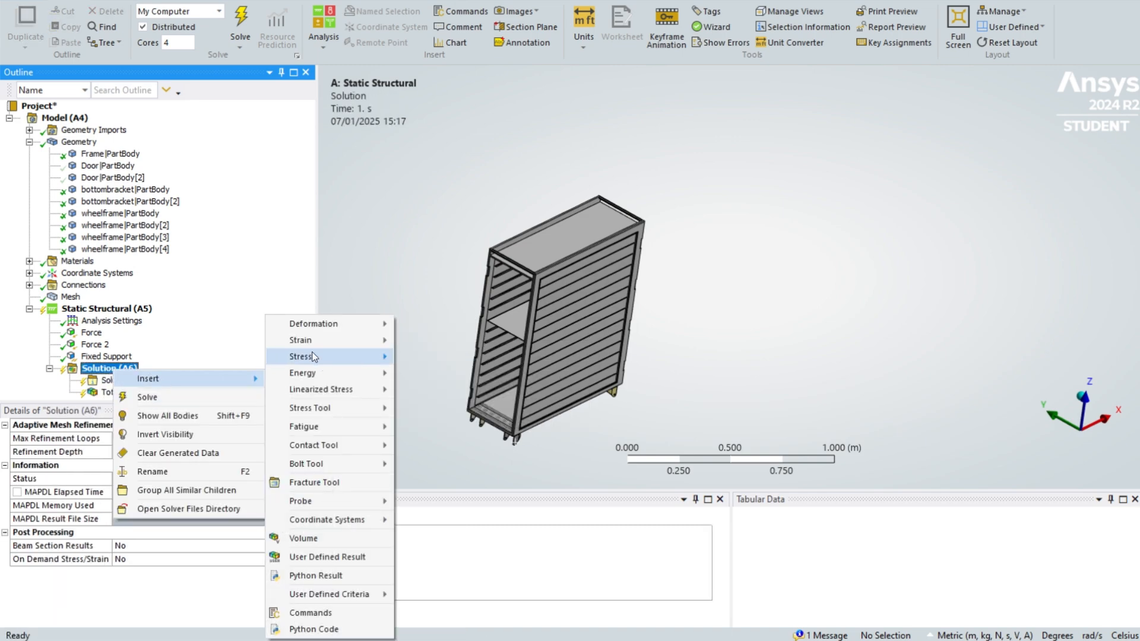
mouse_move(312, 355)
click(427, 357)
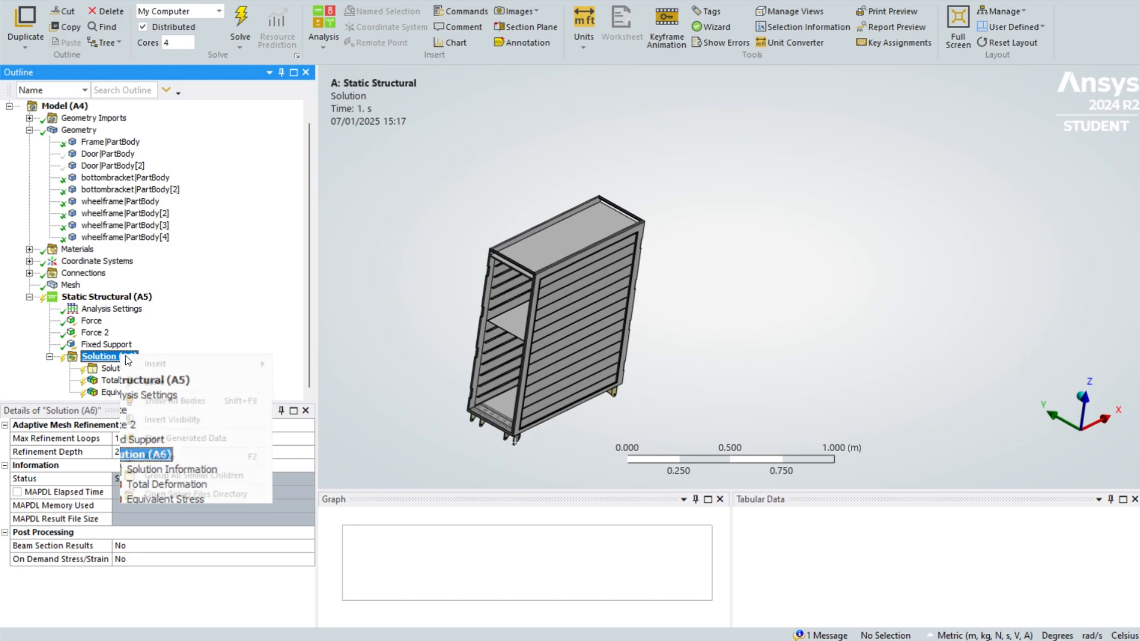
right_click(121, 356)
mouse_move(212, 371)
mouse_move(313, 356)
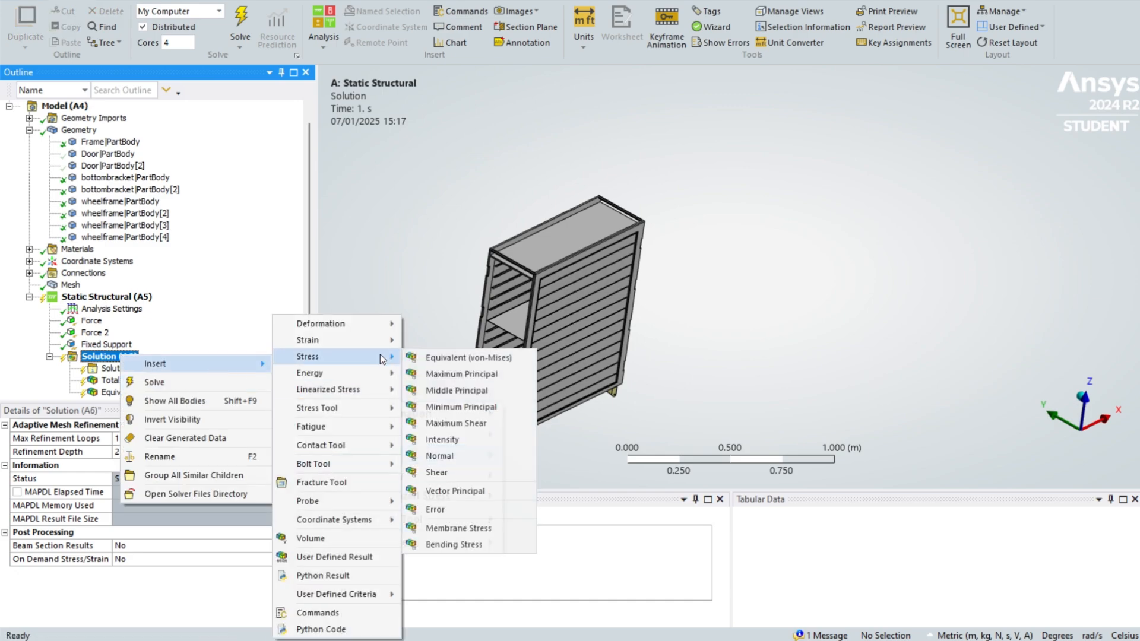
click(424, 376)
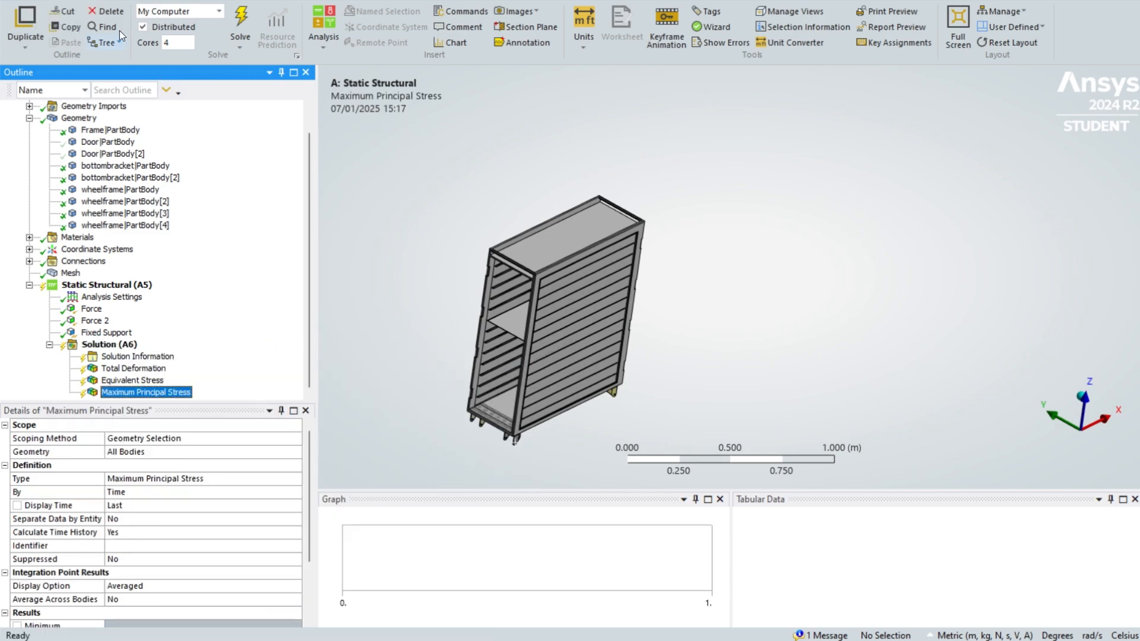
- Solve the static structural analysis
click(241, 14)
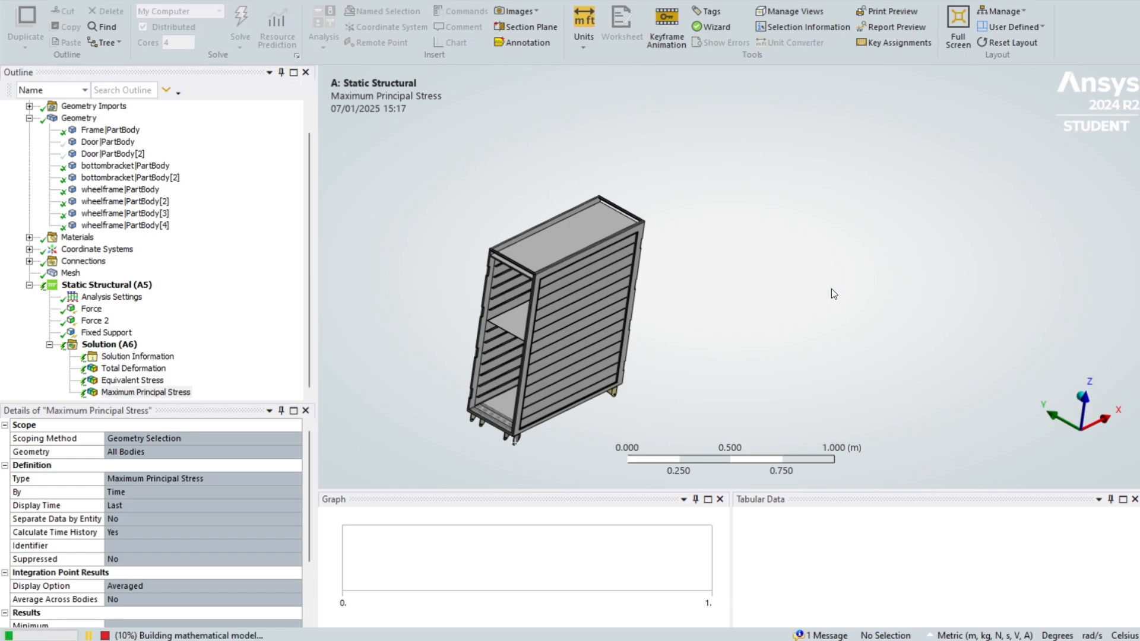
middle_drag(831, 291, 958, 235)
scroll(932, 239, up, 5)
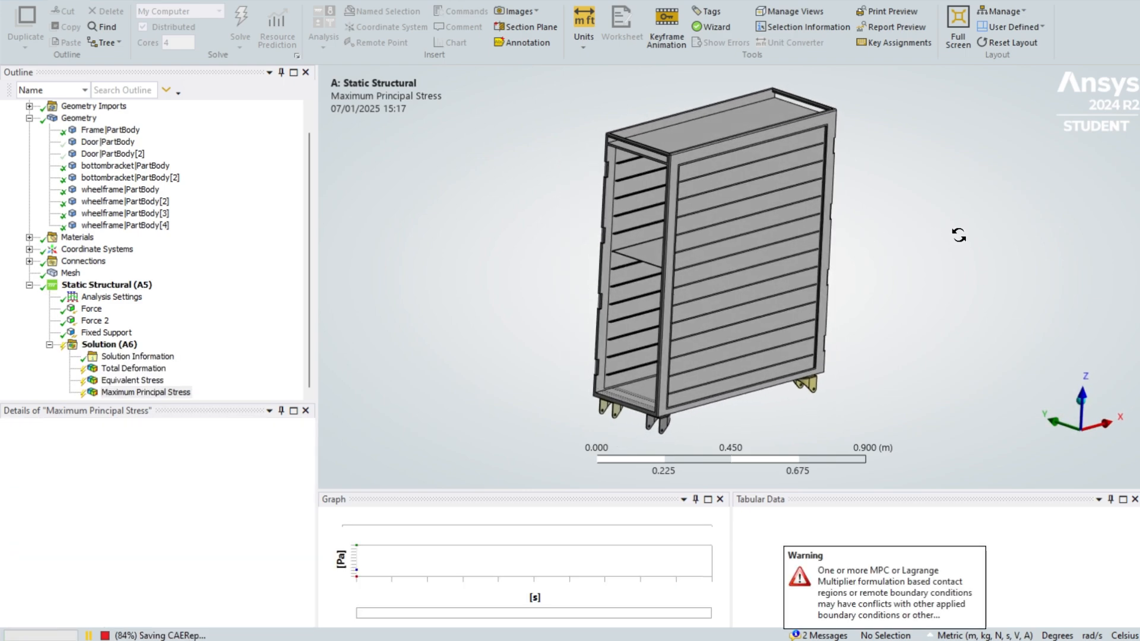
- Compare the equivalent stress and total deformation results and play the deformation animation
click(156, 381)
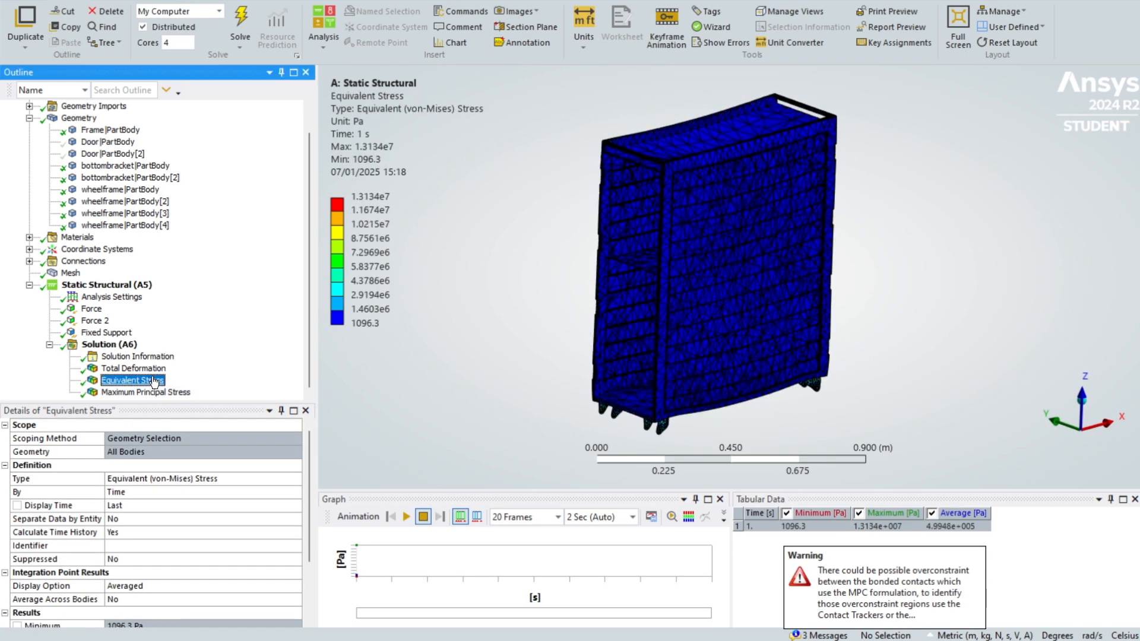
click(143, 368)
click(150, 381)
click(143, 369)
click(149, 381)
click(143, 369)
click(154, 381)
click(158, 369)
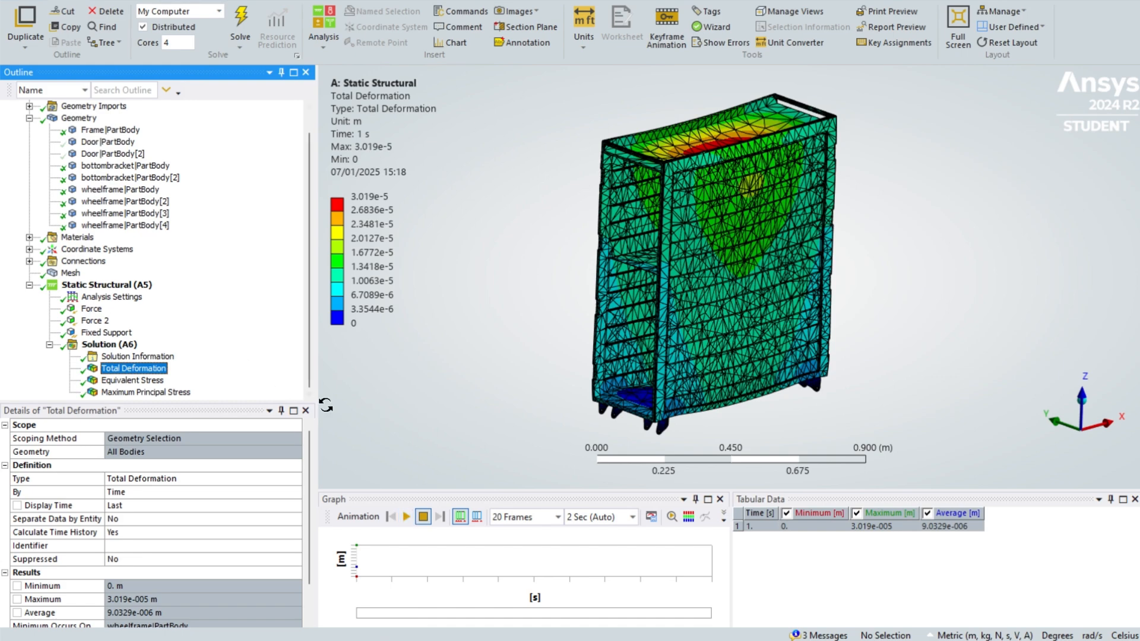
click(407, 516)
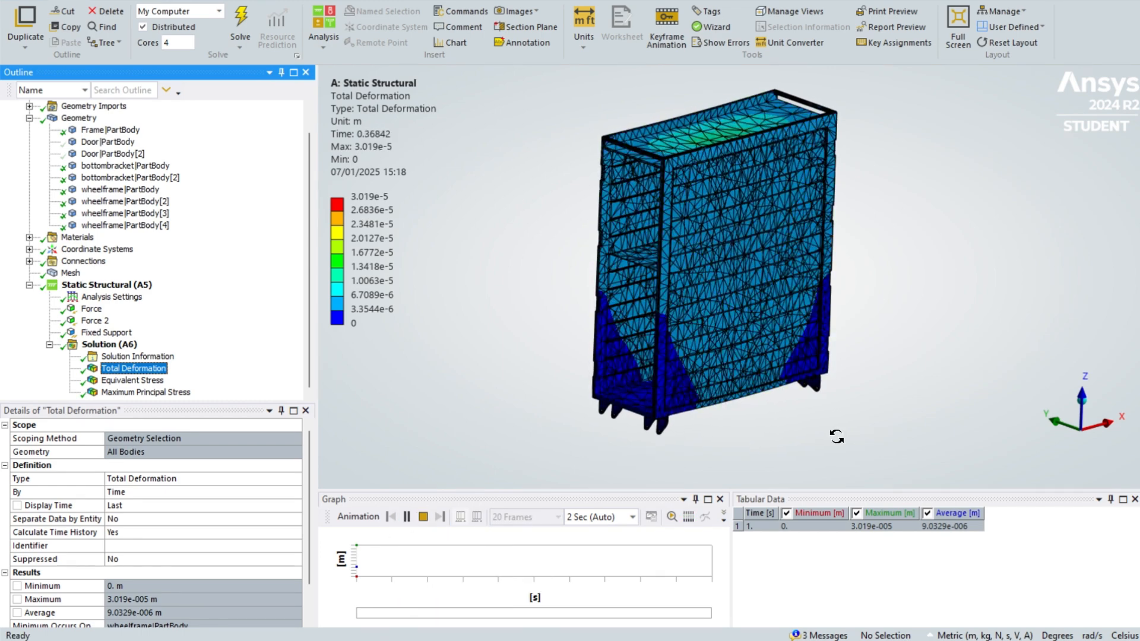
click(423, 516)
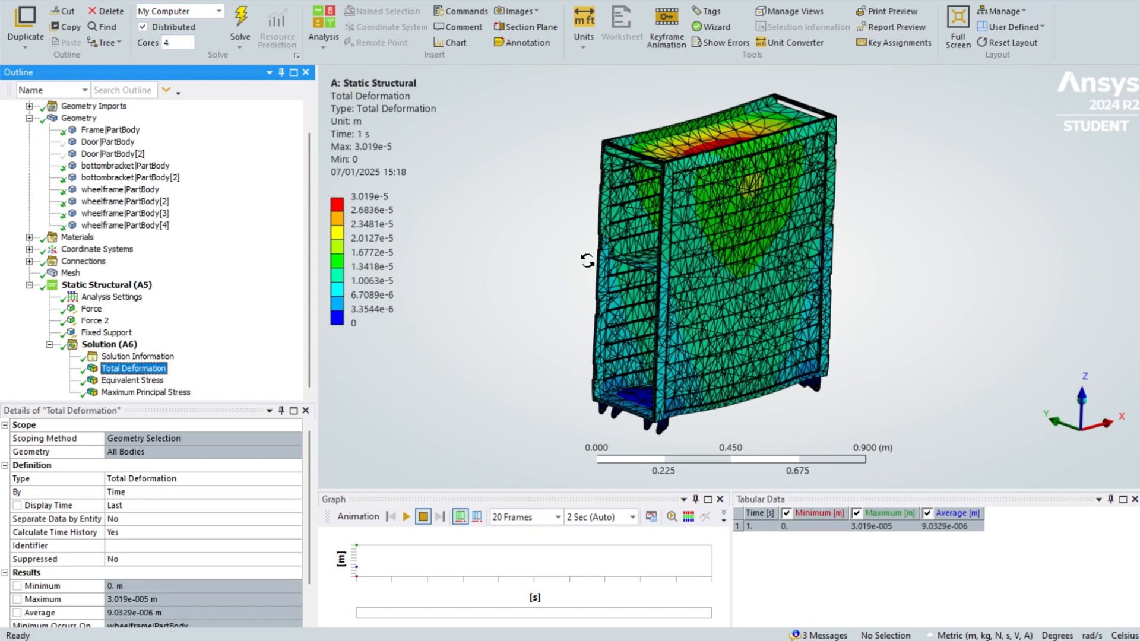
- Show the maximum and minimum labels on the total deformation result
click(117, 1)
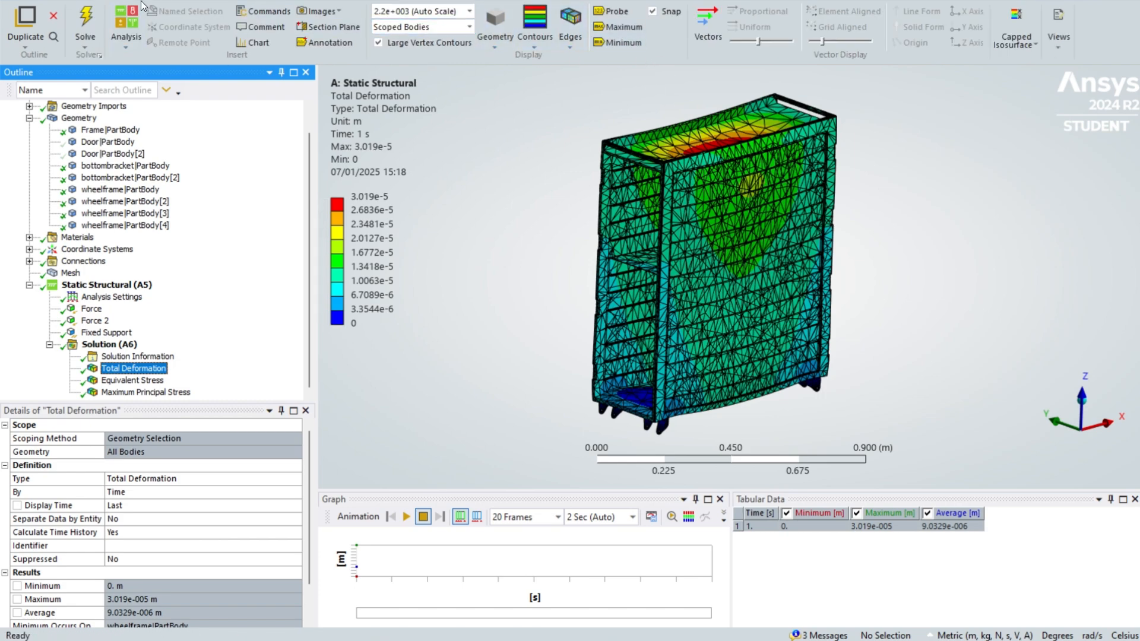
click(617, 26)
click(617, 42)
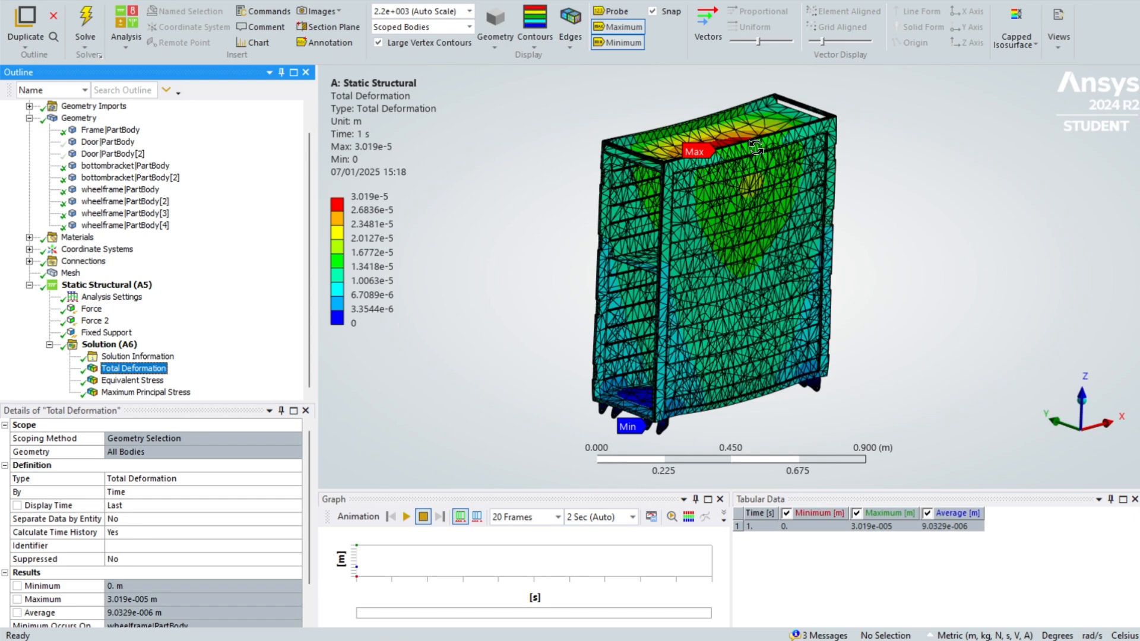
- Examine the deformation around the wheel brackets and the equivalent stress result's extreme locations
drag(755, 148, 794, 181)
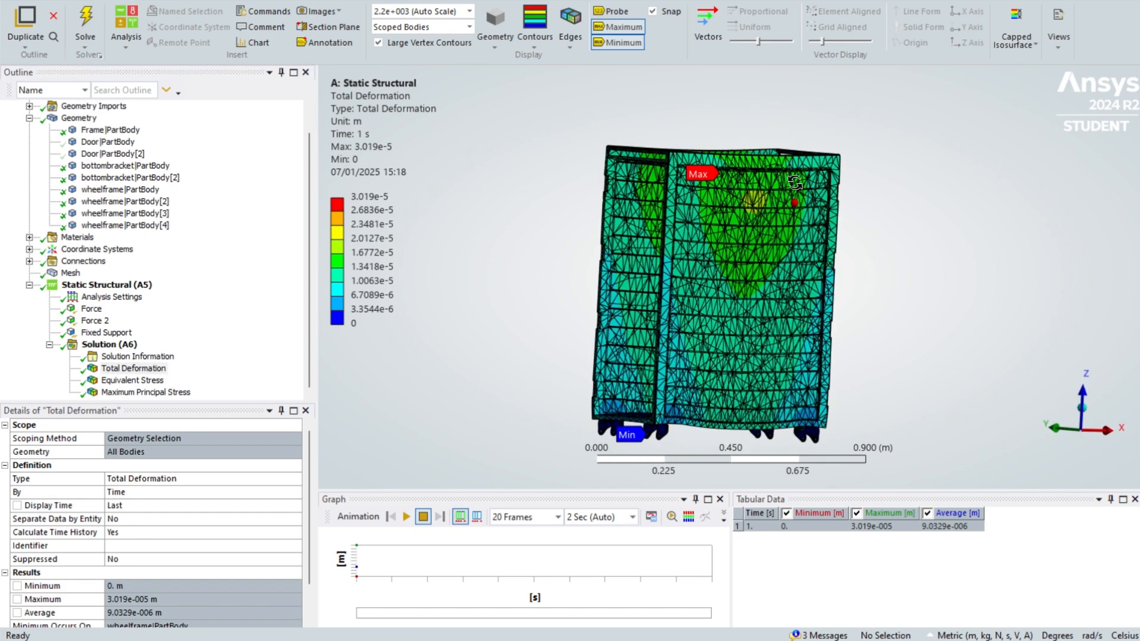
middle_drag(794, 182, 776, 169)
ctrl+middle_drag(775, 234, 793, 52)
scroll(629, 168, up, 8)
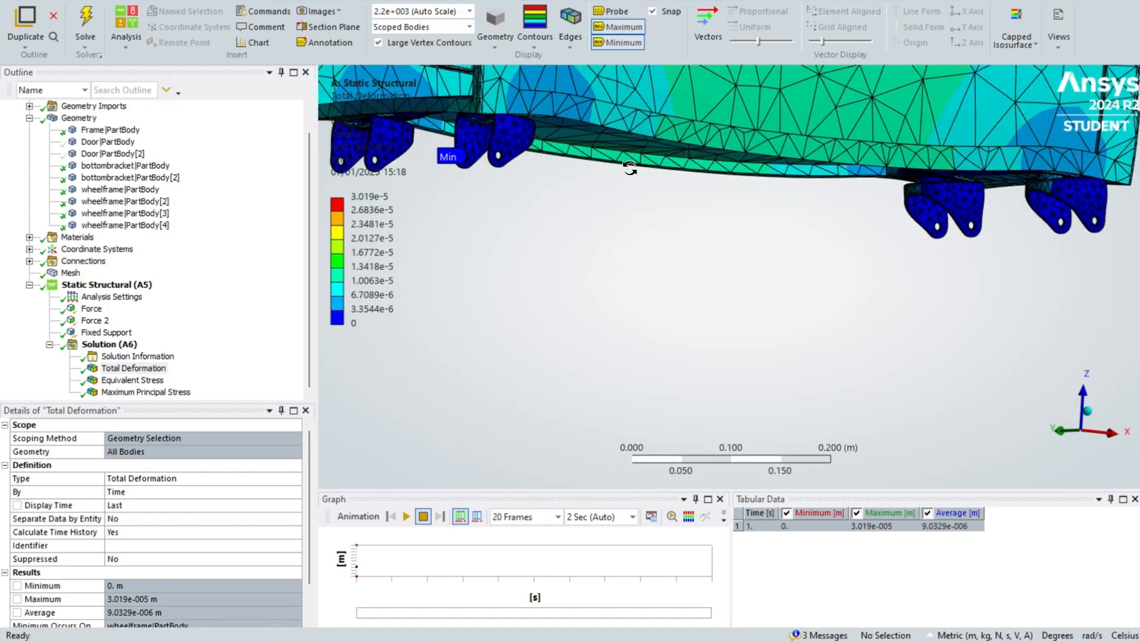
scroll(630, 168, down, 5)
drag(629, 168, 552, 248)
click(148, 382)
drag(594, 208, 676, 256)
scroll(644, 172, up, 10)
scroll(709, 311, down, 8)
middle_drag(676, 257, 729, 240)
scroll(687, 240, down, 3)
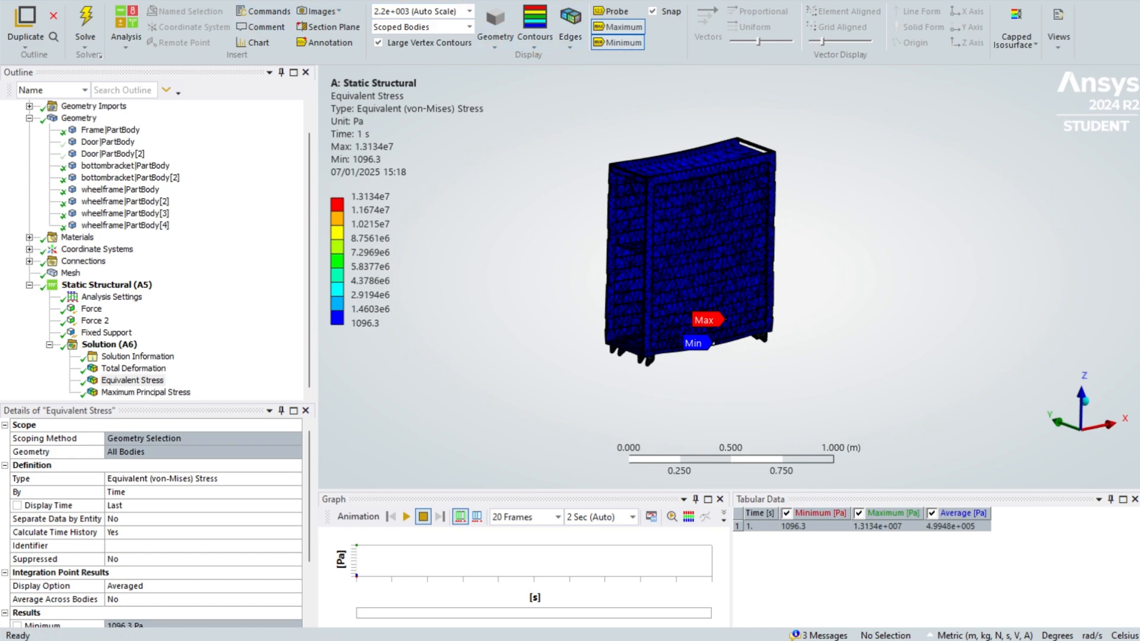
- Open the report preview and print it to a PDF file named guide
click(65, 0)
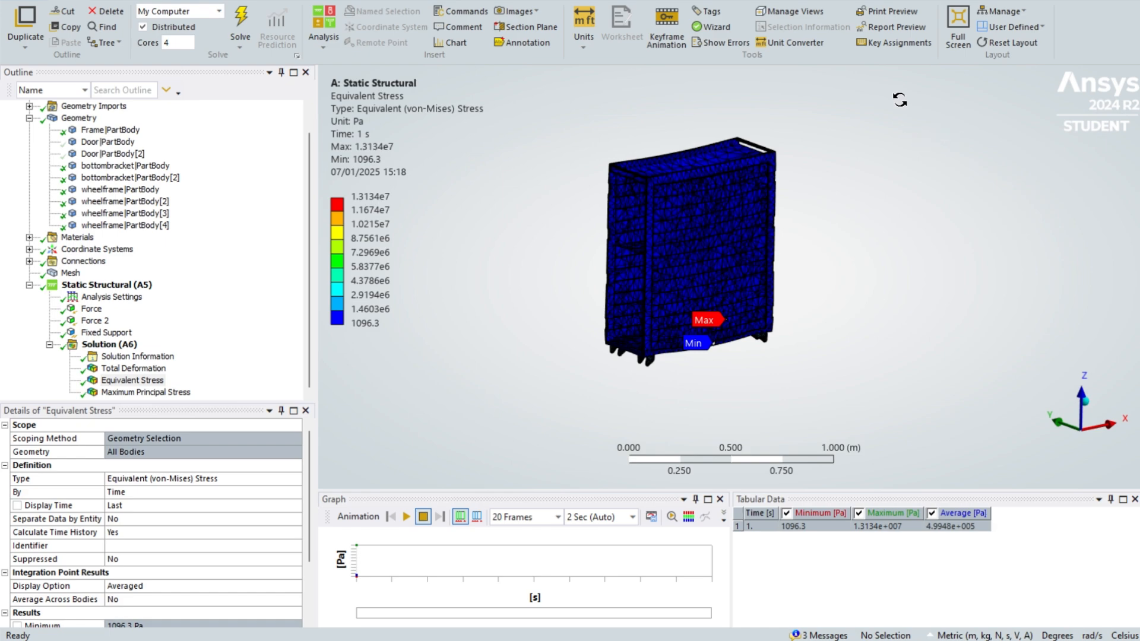
click(901, 28)
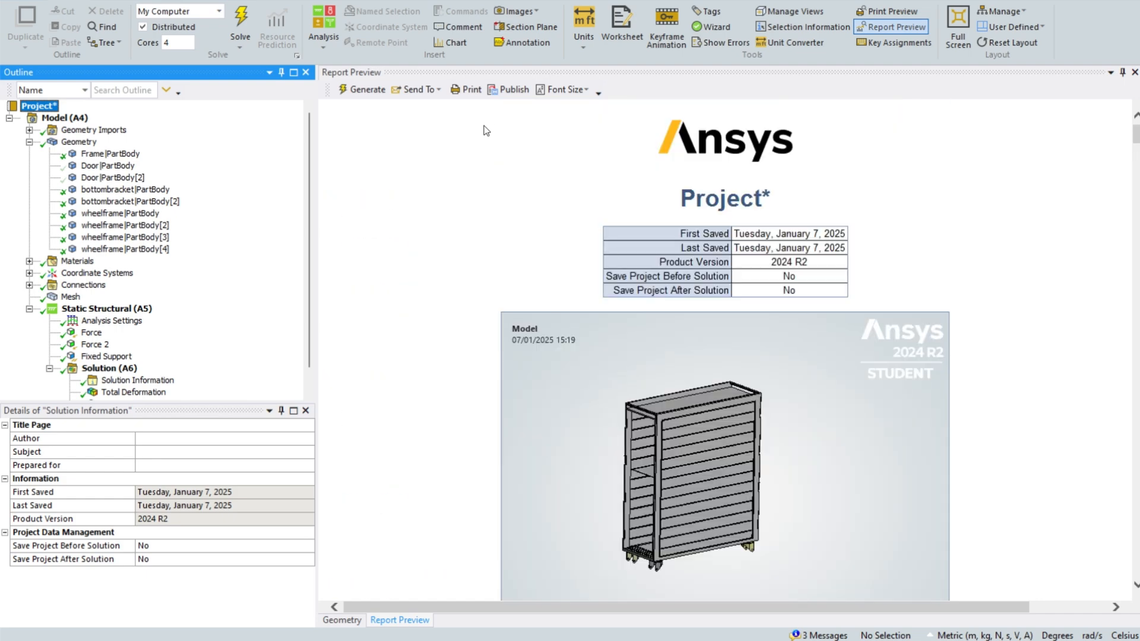
click(466, 89)
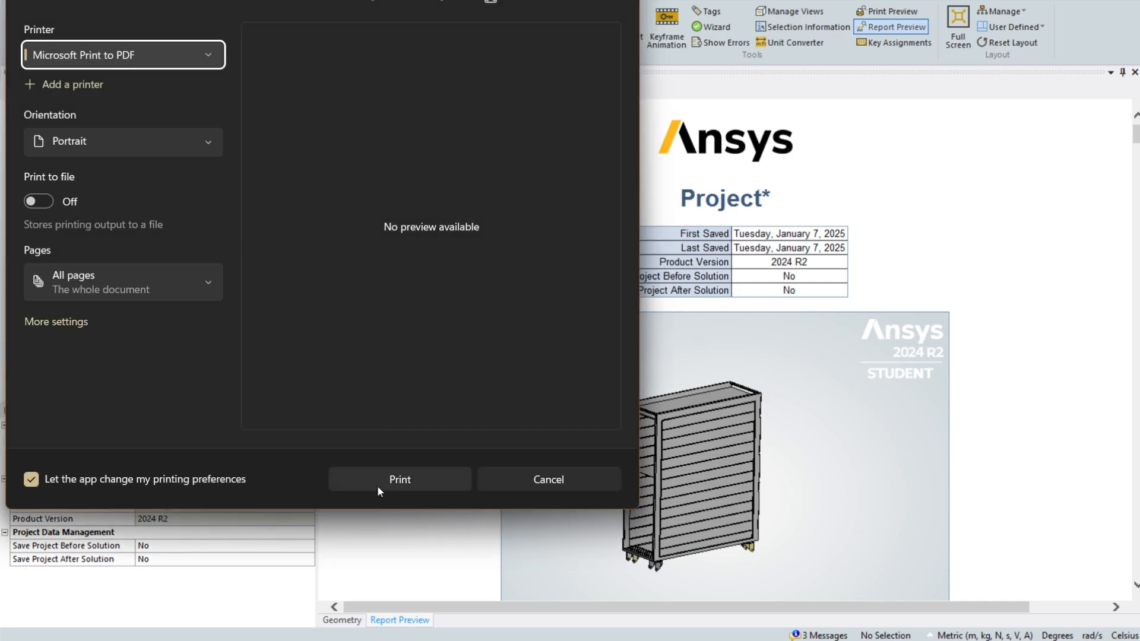
click(378, 489)
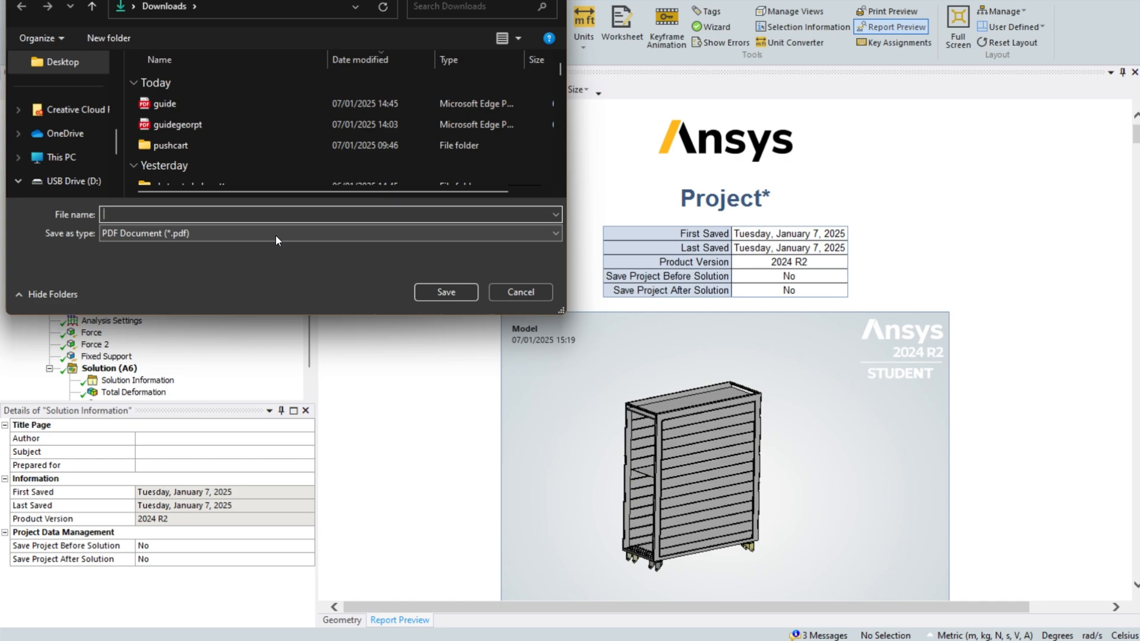
text(guide)
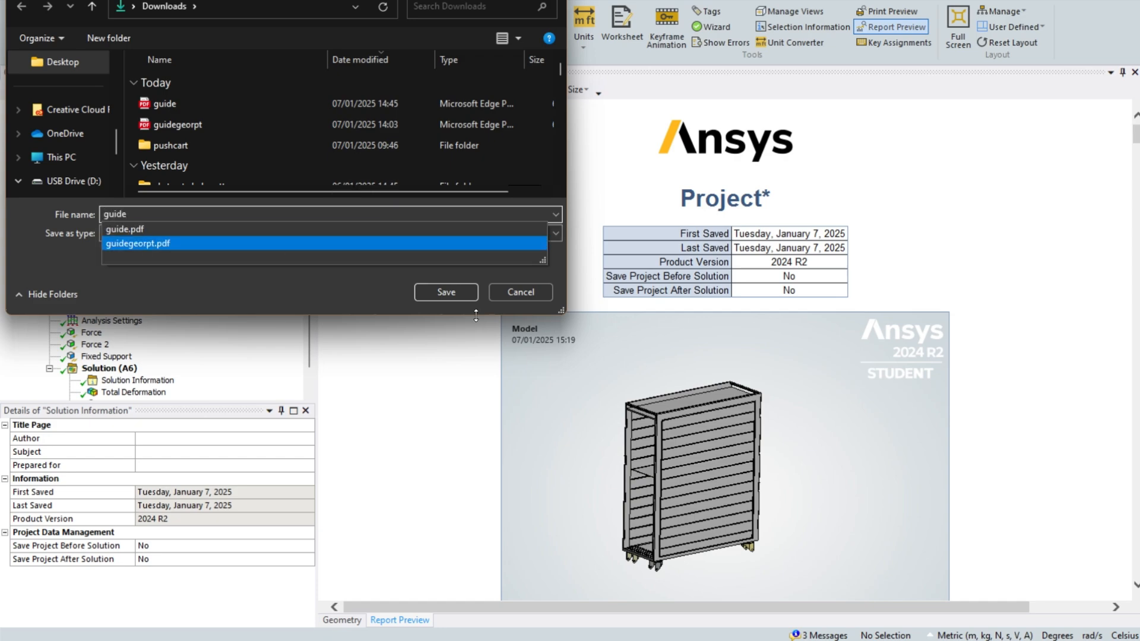
click(472, 294)
click(595, 310)
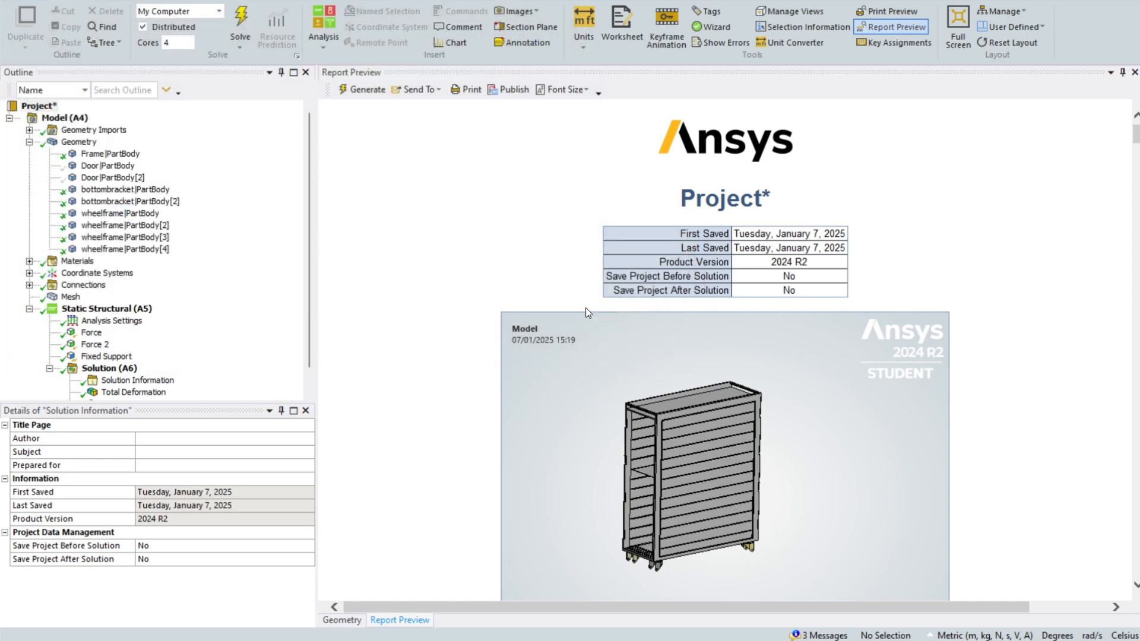
scroll(198, 239, down, 2)
scroll(193, 213, up, 2)
scroll(173, 284, down, 2)
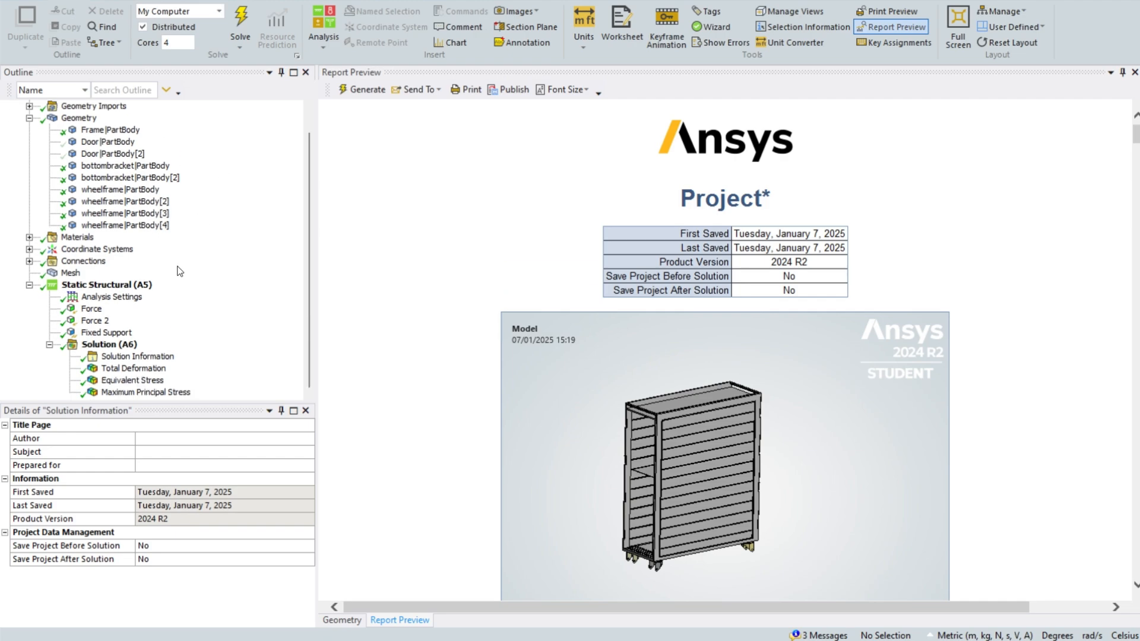